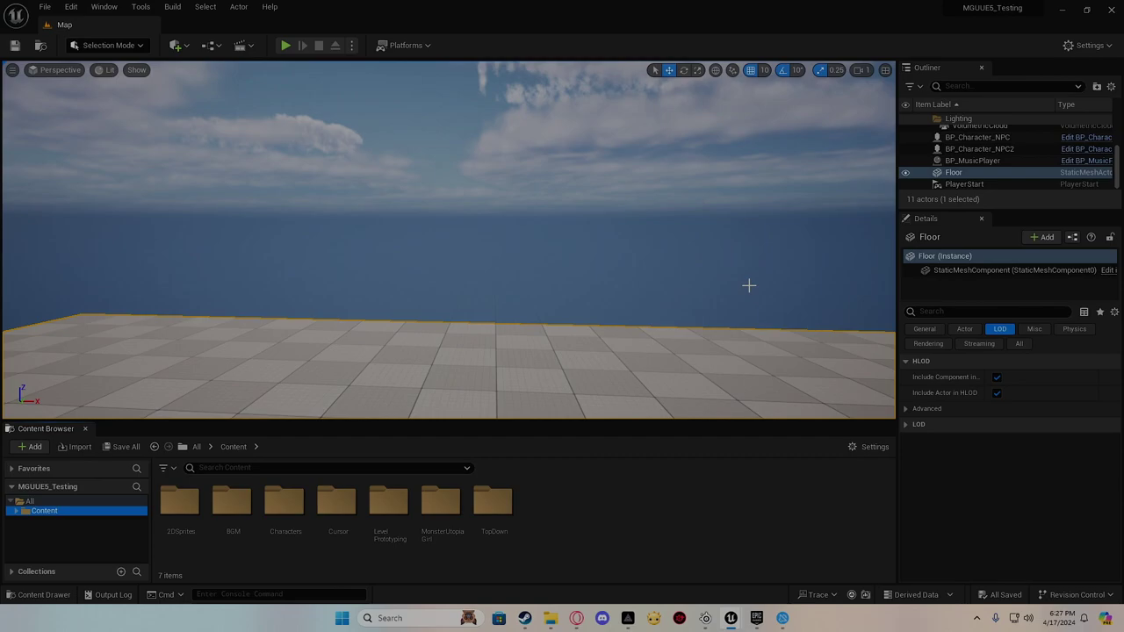
# Select the sky sphere, then drag the TopDownMap editor window into view over the Map level.
pyautogui.rightClick(749, 281)
pyautogui.click(657, 228)
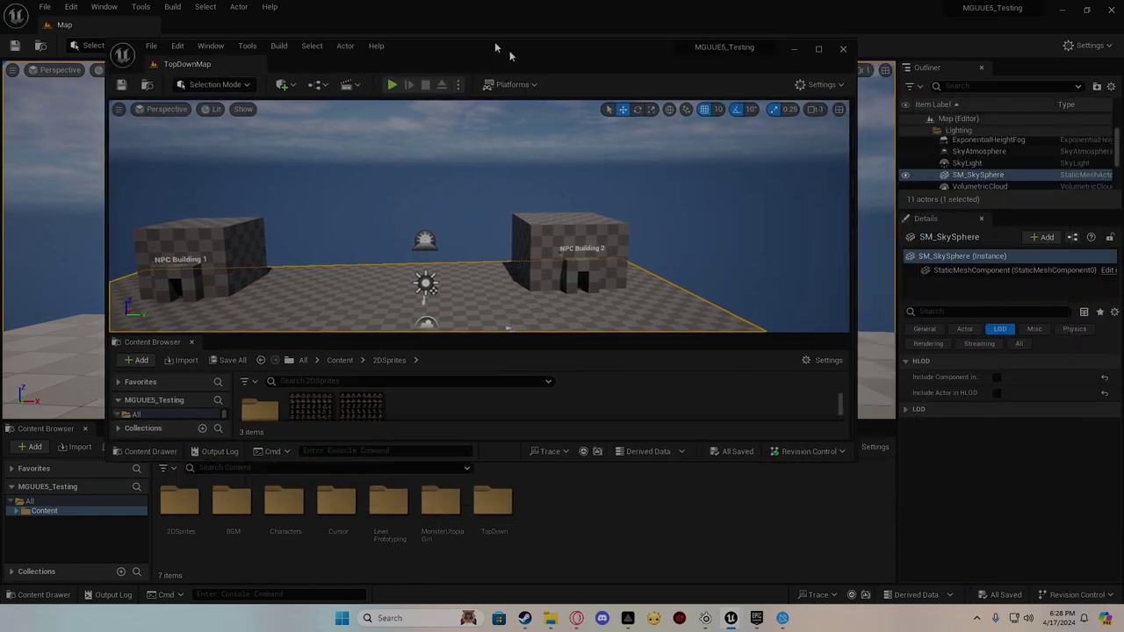
pyautogui.moveTo(494, 42); pyautogui.dragTo(452, 61)
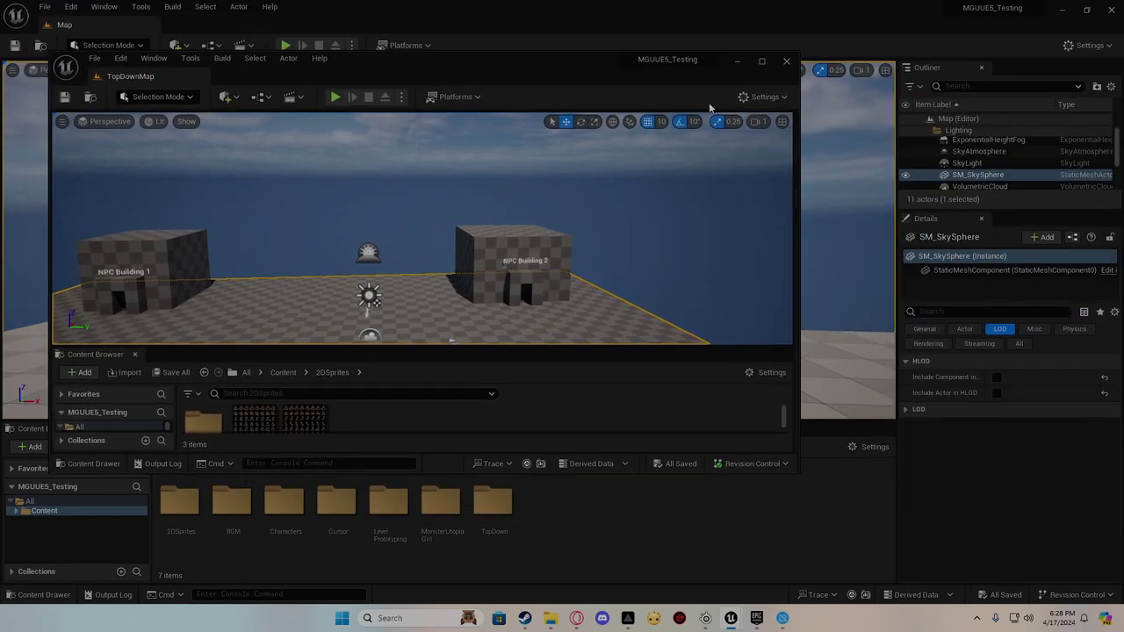
# Maximize the TopDownMap editor, fly past the NPC buildings, and switch to Modeling mode.
pyautogui.click(761, 60)
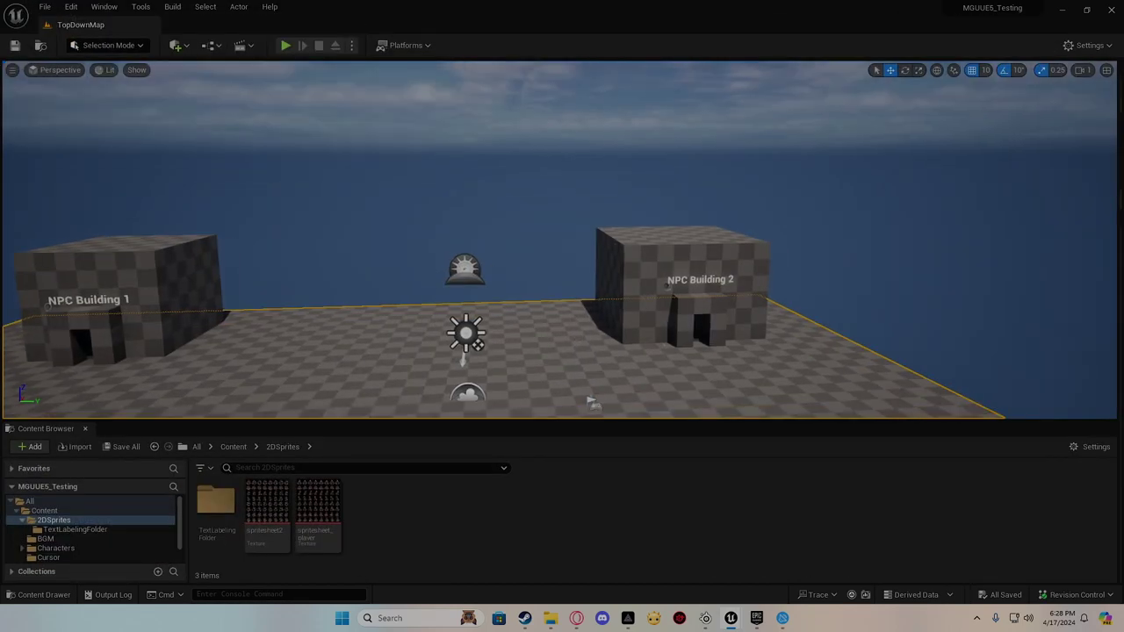
pyautogui.moveTo(681, 211); pyautogui.dragTo(632, 176)
pyautogui.moveTo(740, 370)
pyautogui.mouseDown()
pyautogui.moveTo(808, 304)
pyautogui.moveTo(373, 384)
pyautogui.moveTo(527, 246)
pyautogui.moveTo(596, 369)
pyautogui.moveTo(259, 70)
pyautogui.mouseUp()
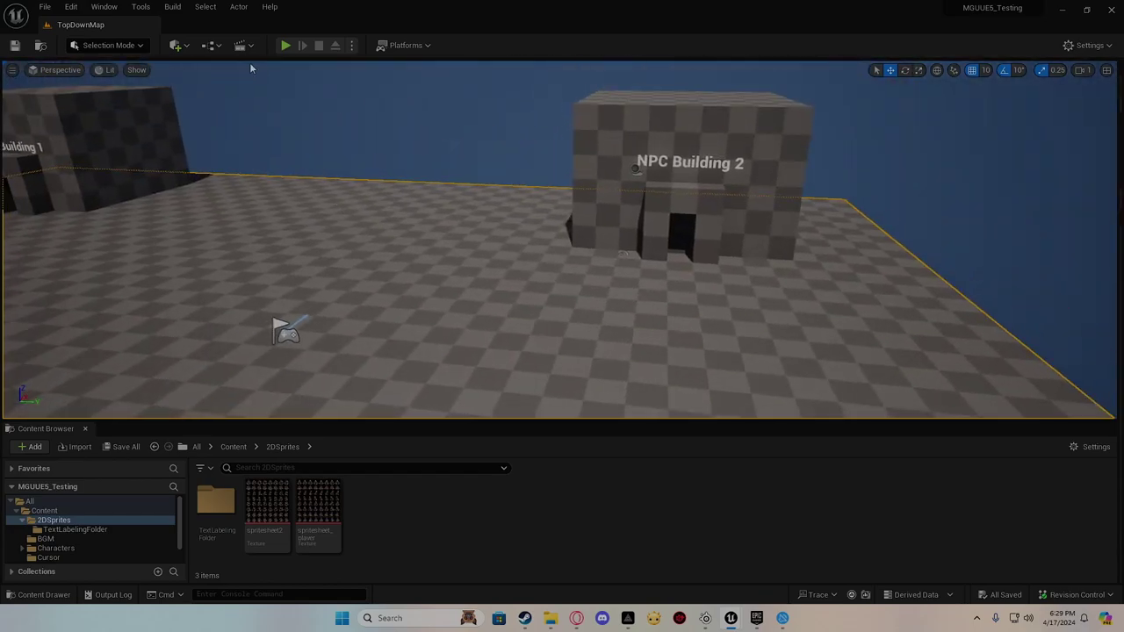
pyautogui.click(108, 45)
pyautogui.click(150, 114)
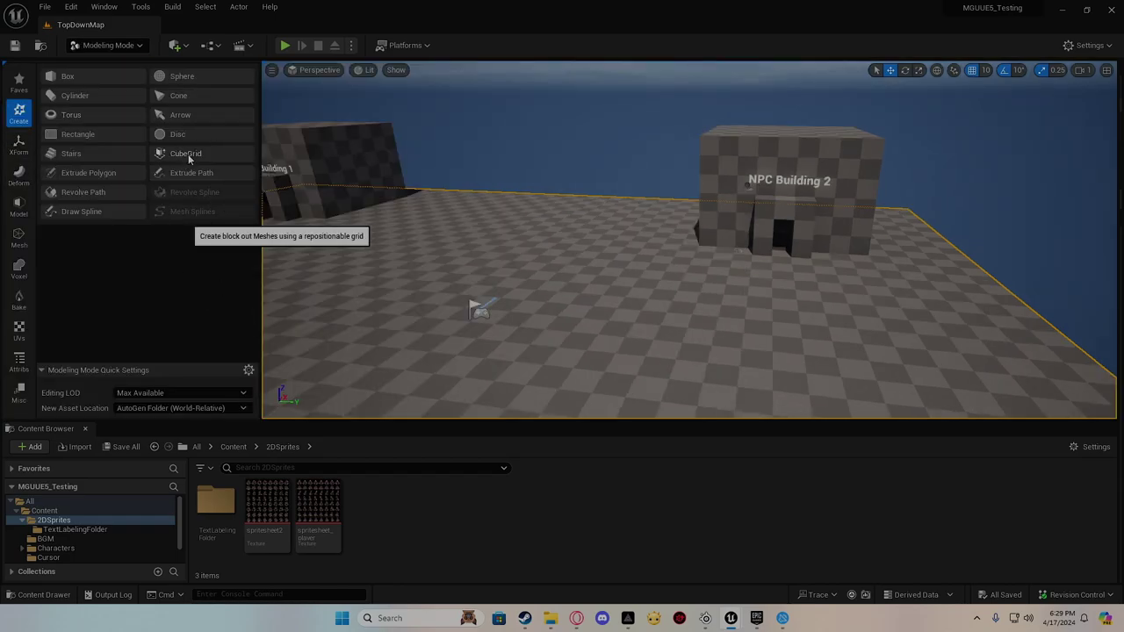
pyautogui.click(185, 154)
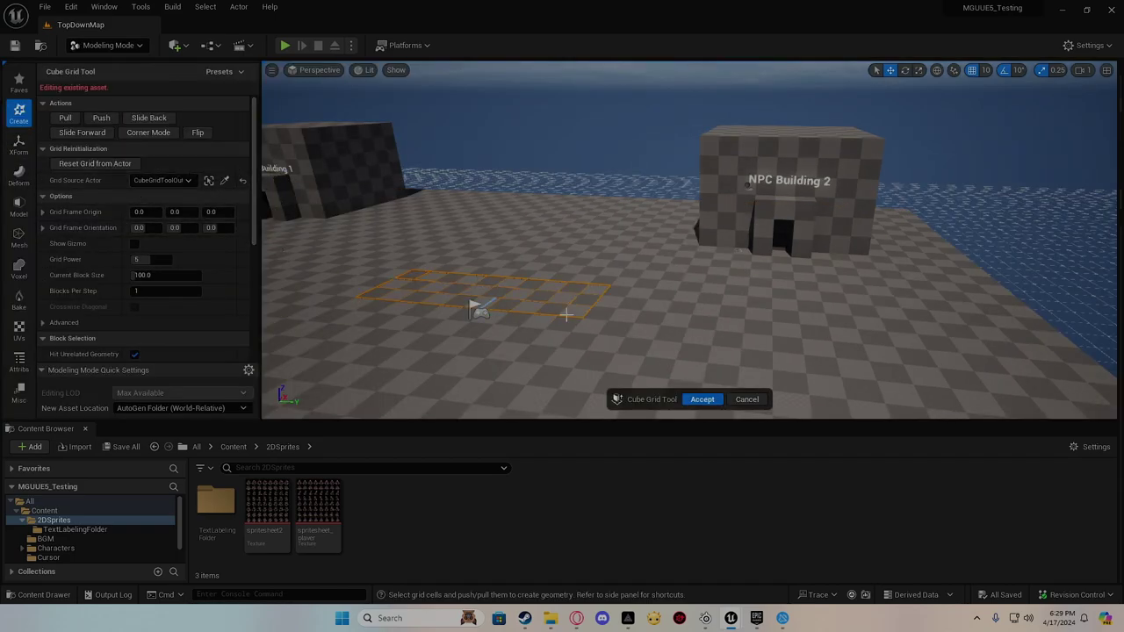
pyautogui.keyDown('ctrl'); pyautogui.moveTo(578, 371); pyautogui.dragTo(575, 299); pyautogui.keyUp('ctrl')
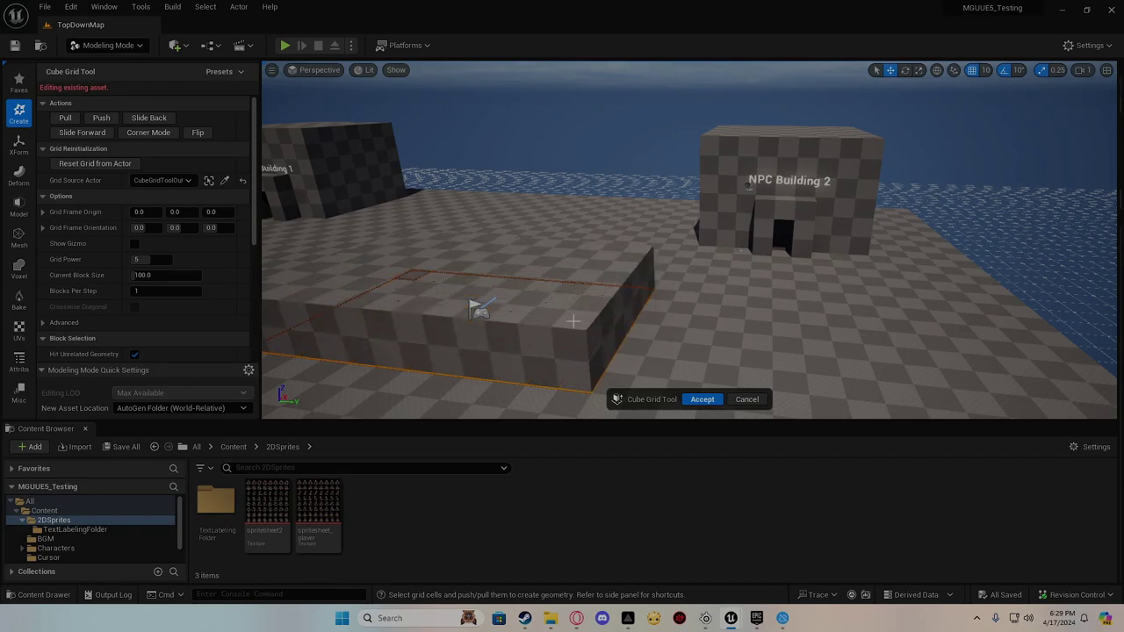
pyautogui.moveTo(575, 300)
pyautogui.keyDown('ctrl'); pyautogui.mouseDown()
pyautogui.moveTo(590, 380)
pyautogui.moveTo(492, 311)
pyautogui.mouseUp(); pyautogui.keyUp('ctrl')
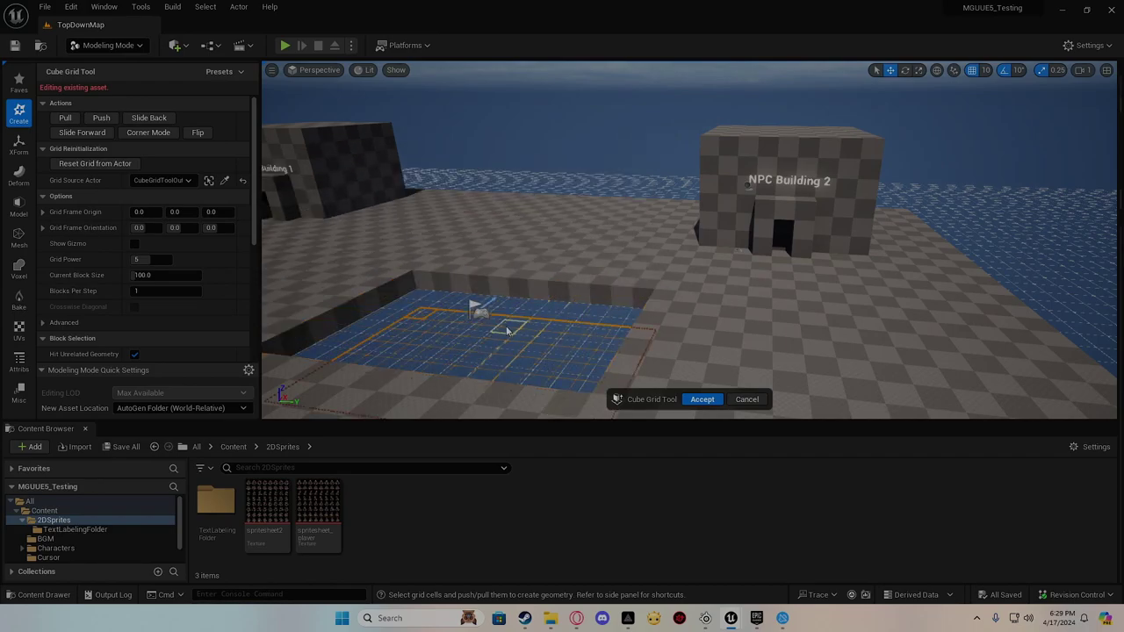
pyautogui.moveTo(491, 312)
pyautogui.mouseDown(button='right')
pyautogui.moveTo(492, 289)
pyautogui.moveTo(519, 325)
pyautogui.mouseUp(button='right')
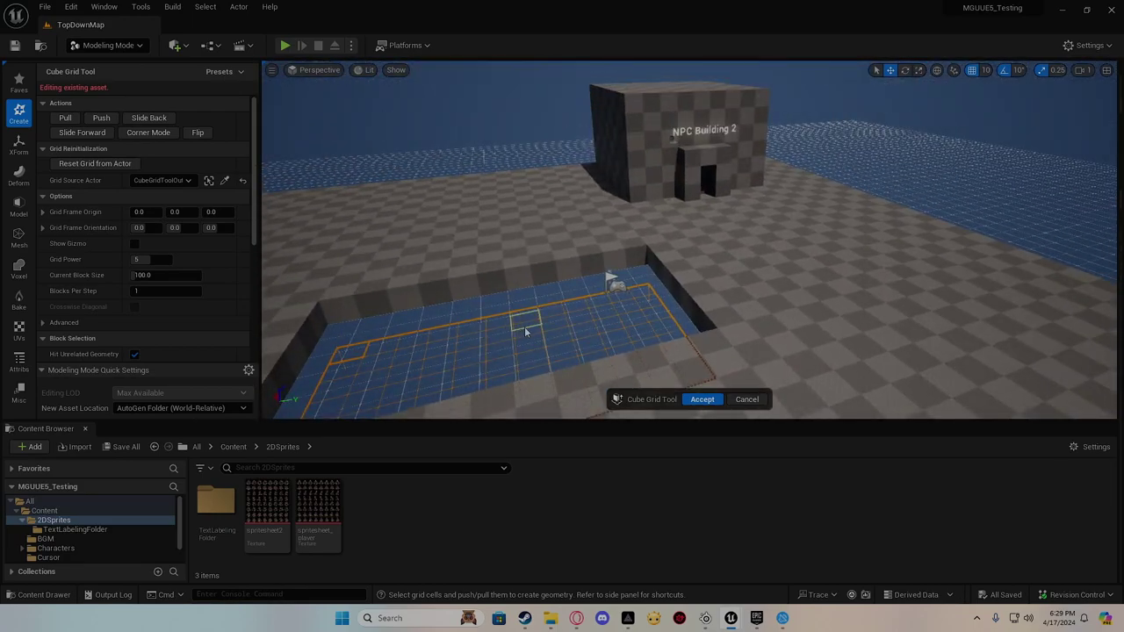
pyautogui.hotkey('ctrl', 'z')
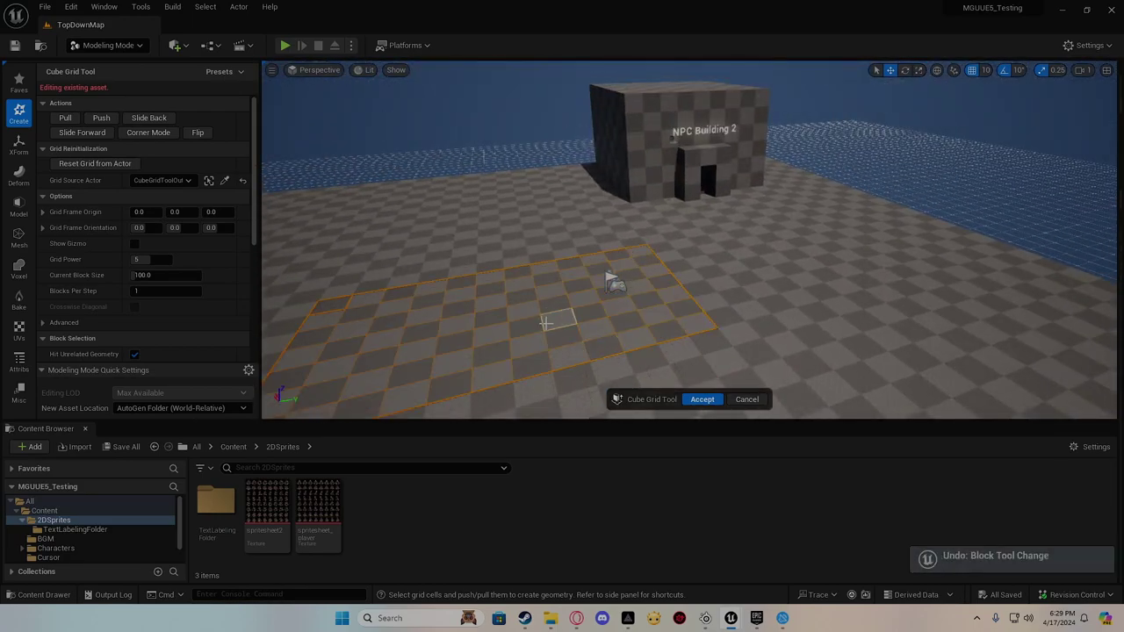
pyautogui.click(748, 399)
pyautogui.moveTo(527, 196); pyautogui.dragTo(439, 211, button='right')
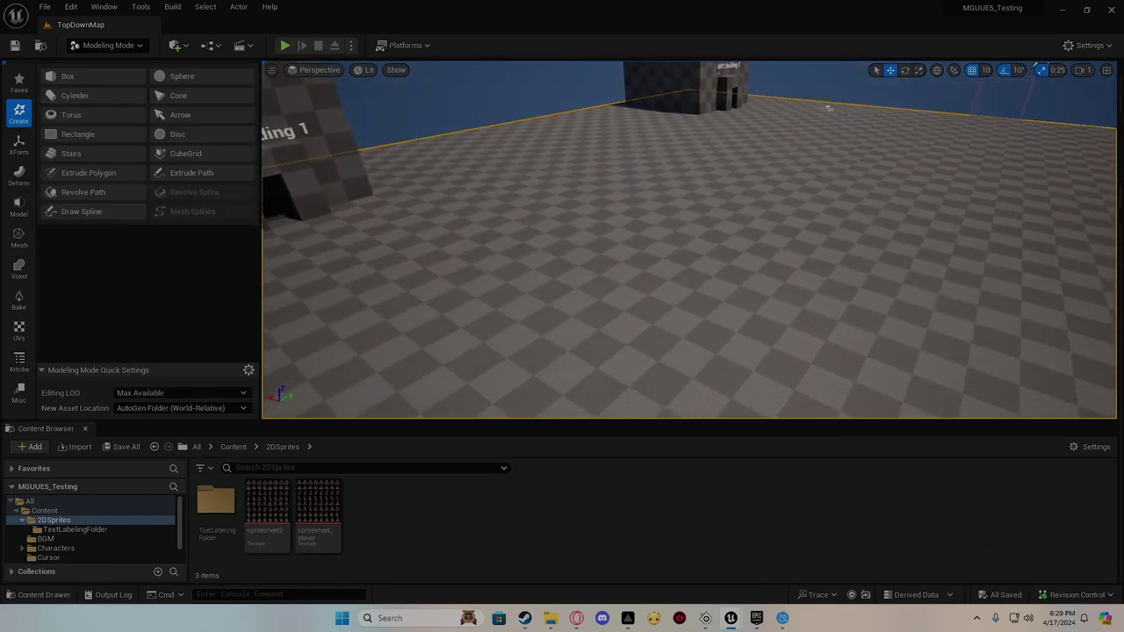
# Trial-place Stairs on the floor and roof of NPC Building 1, undoing each placement.
pyautogui.moveTo(439, 211); pyautogui.dragTo(456, 215, button='right')
pyautogui.click(70, 153)
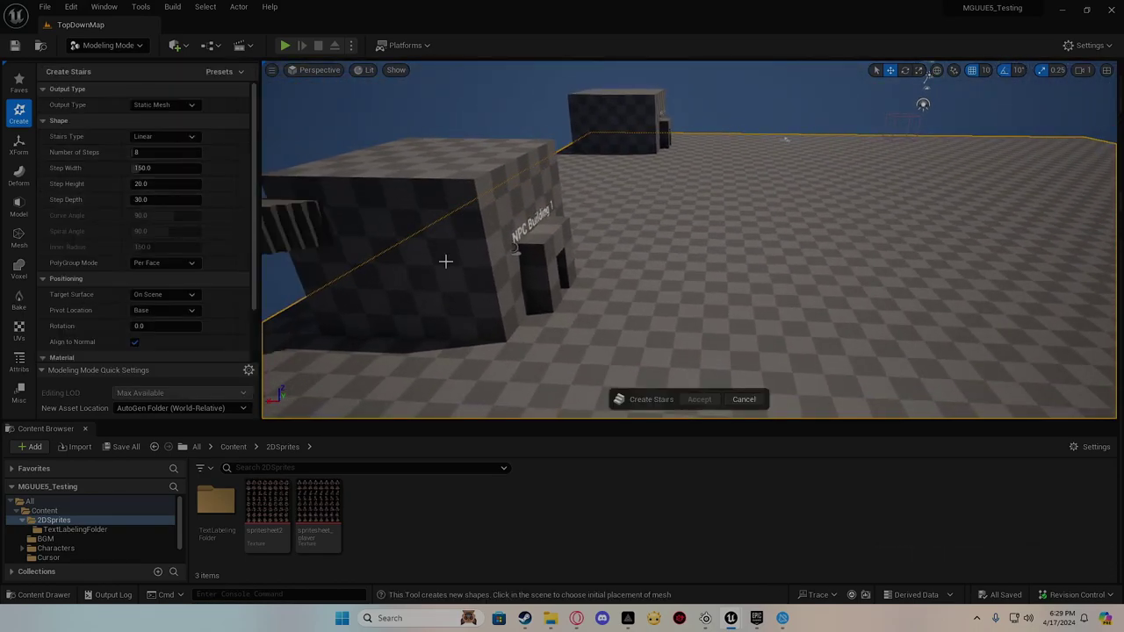
pyautogui.click(749, 297)
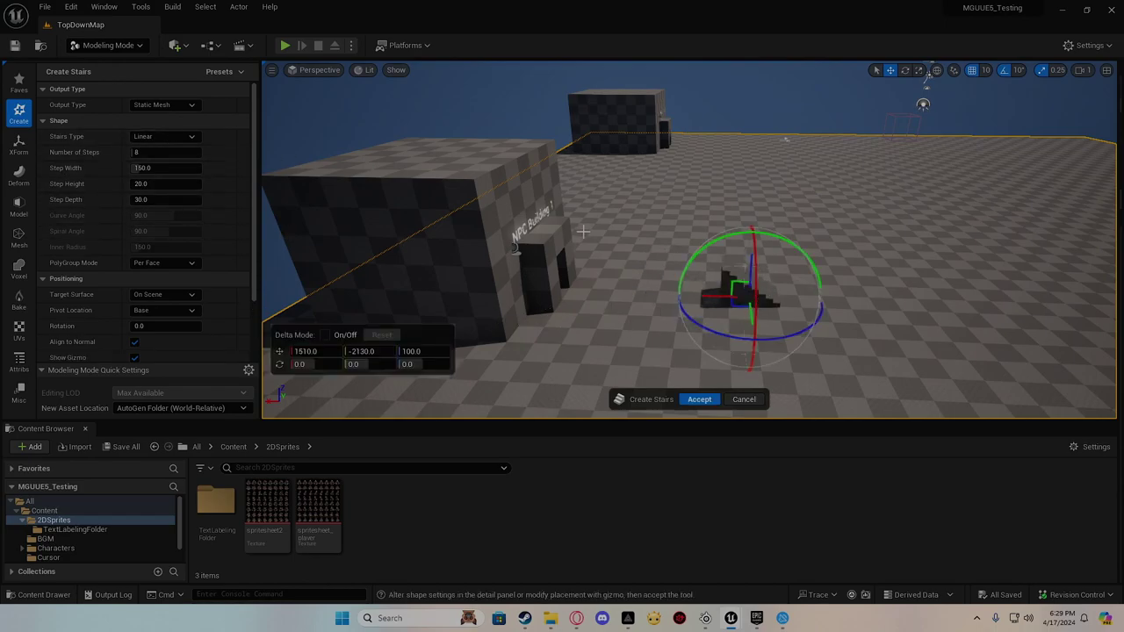
pyautogui.hotkey('ctrl', 'z')
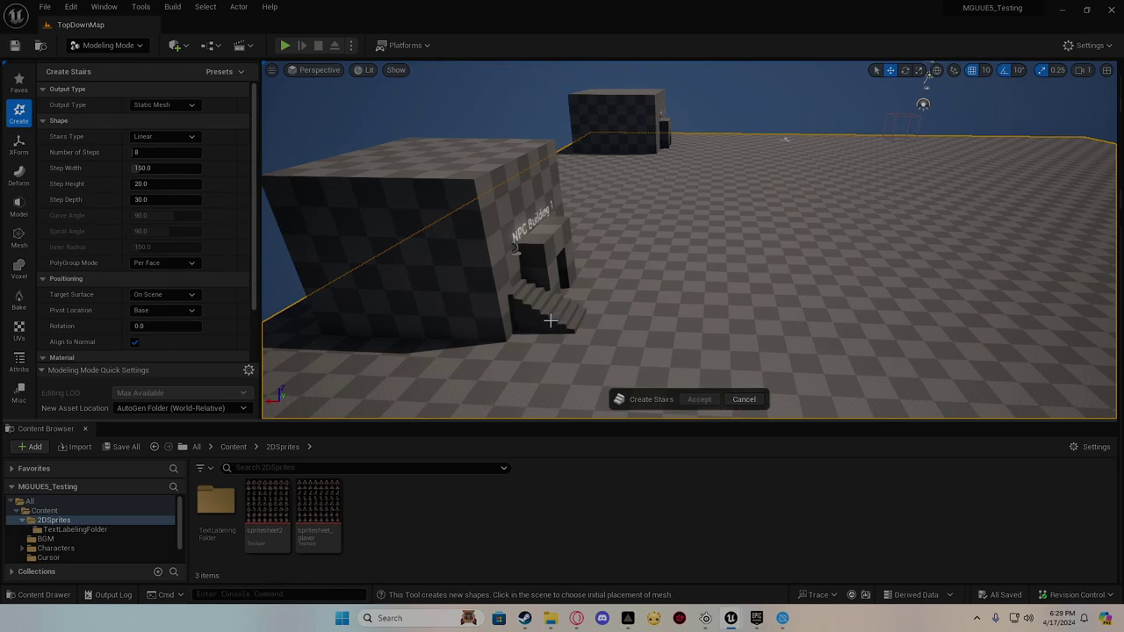
pyautogui.scroll(2, 444, 175)
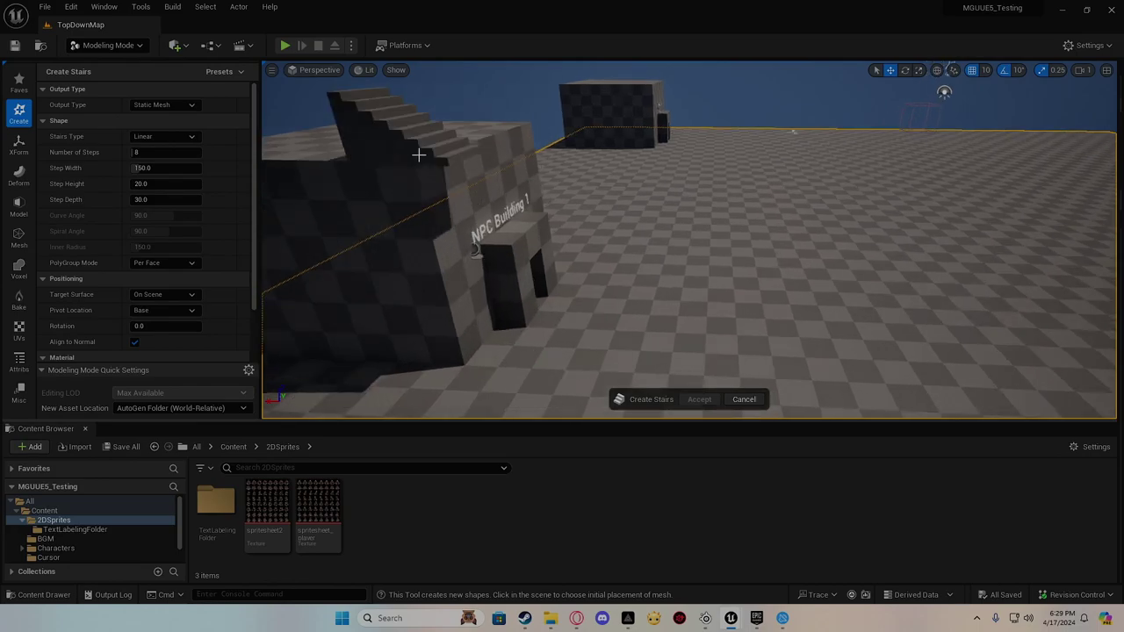
pyautogui.scroll(-3, 419, 161)
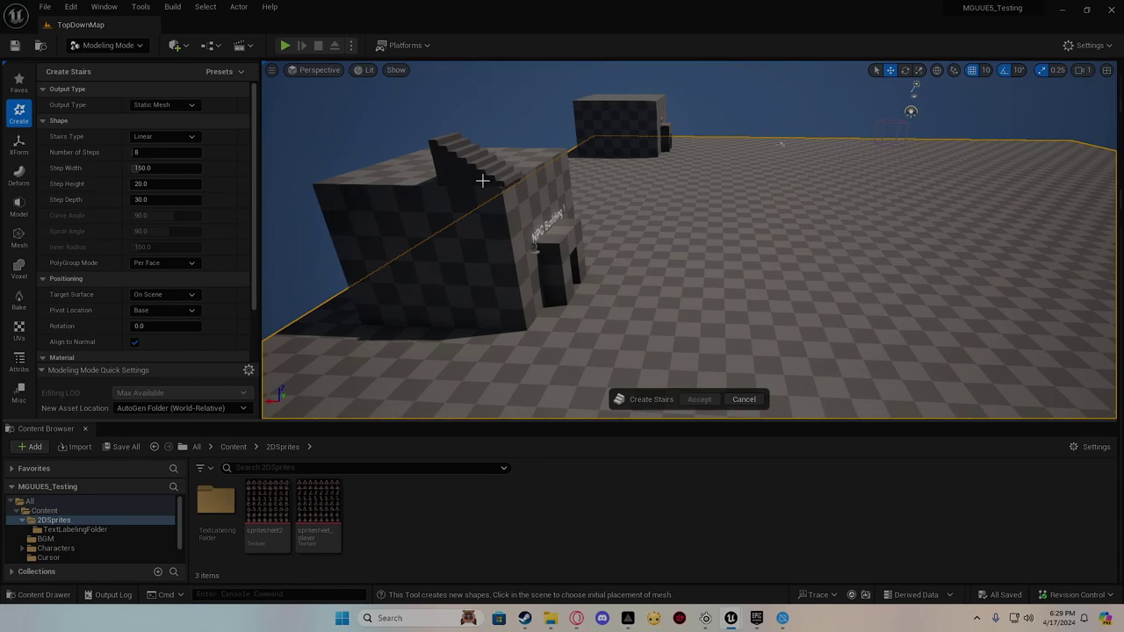
pyautogui.click(479, 180)
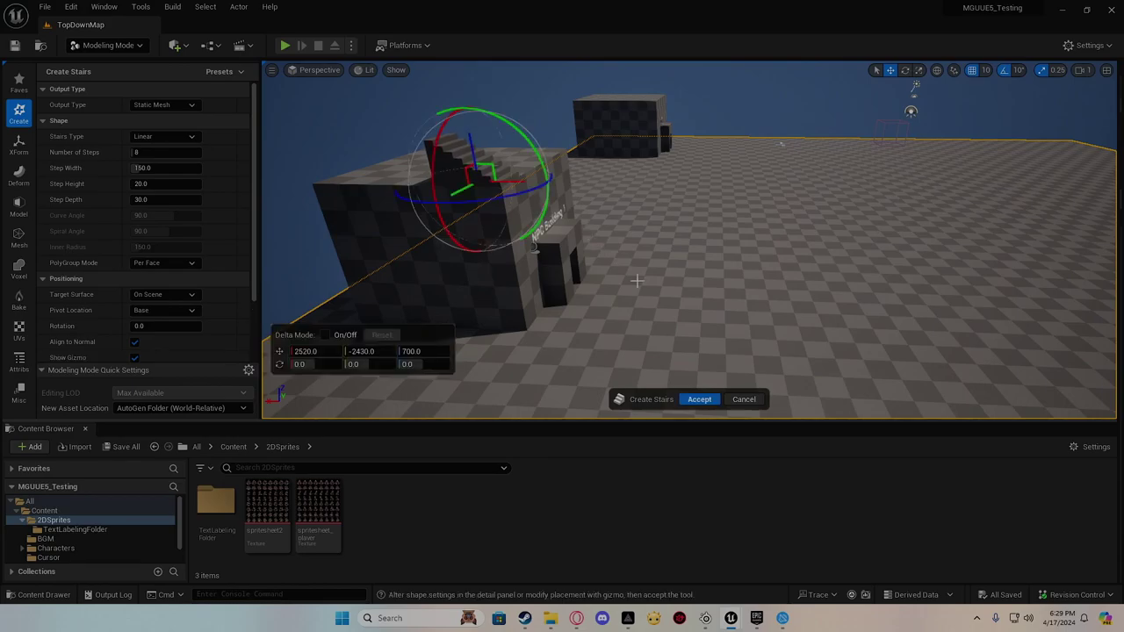
pyautogui.moveTo(658, 326)
pyautogui.mouseDown(button='right')
pyautogui.moveTo(526, 364)
pyautogui.moveTo(727, 410)
pyautogui.mouseUp(button='right')
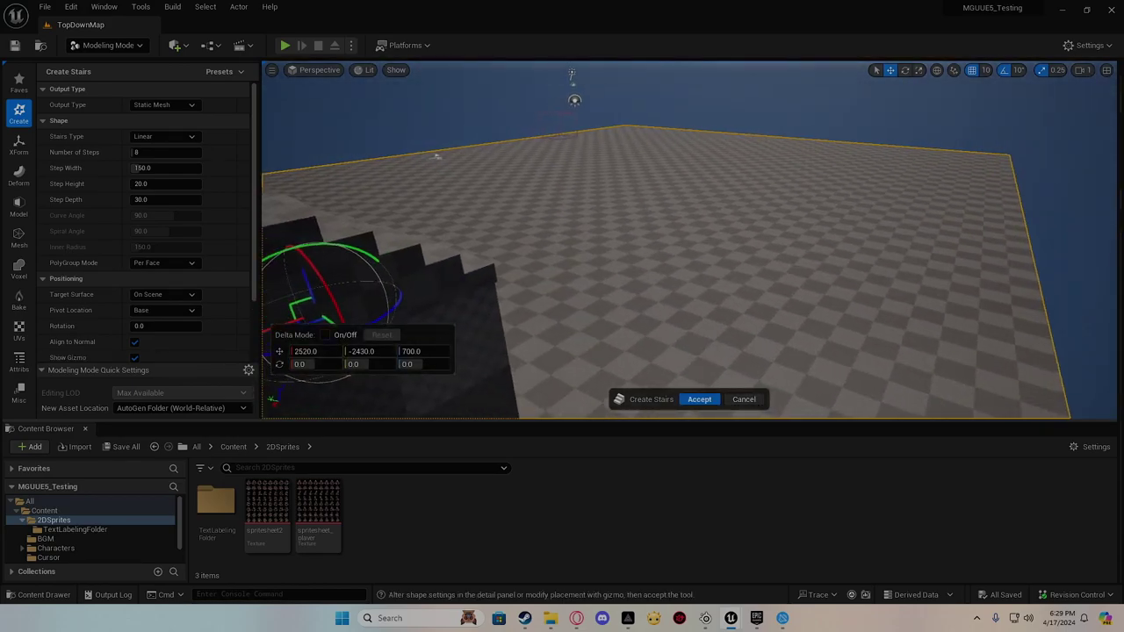
pyautogui.hotkey('ctrl', 'z')
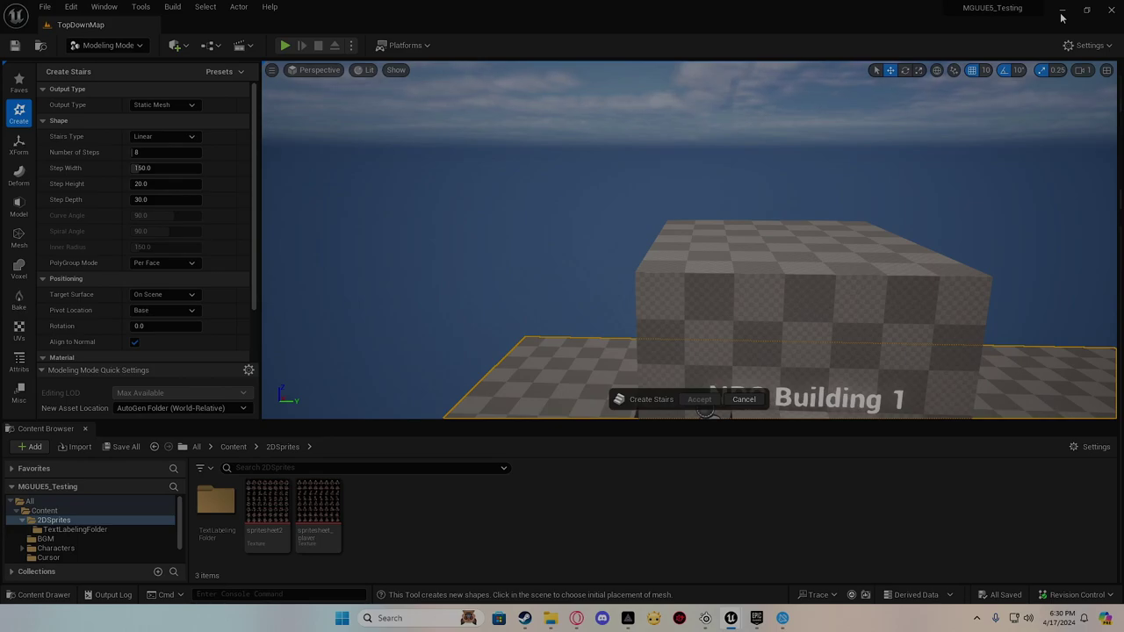
# Fly the view around NPC Building 1 and centre it on the dark platform.
pyautogui.moveTo(650, 360); pyautogui.dragTo(1112, 20, button='right')
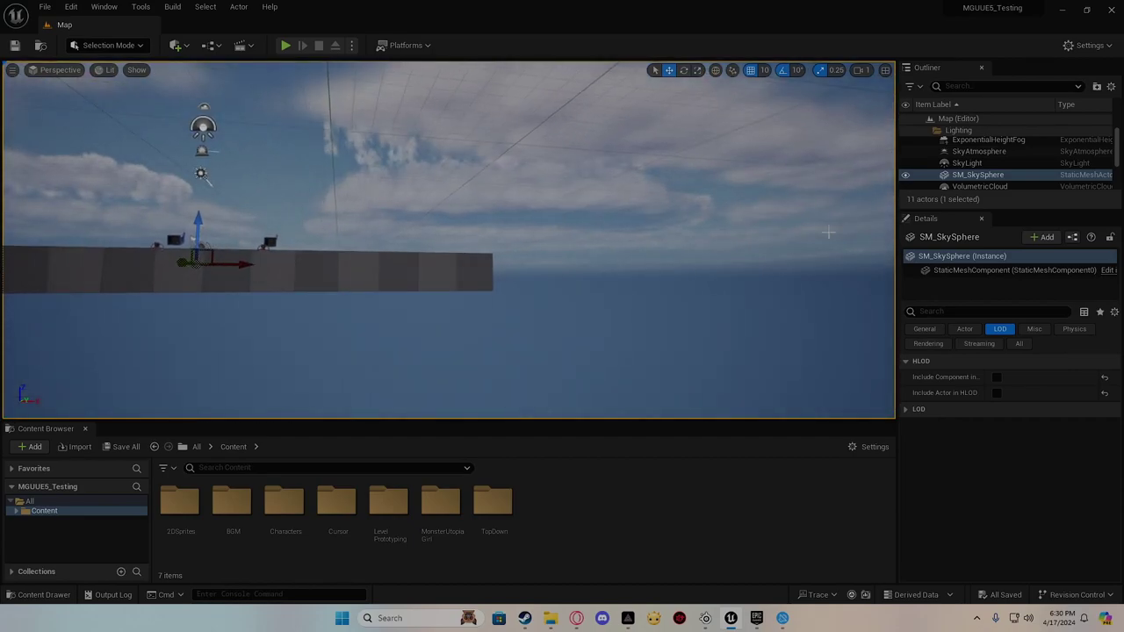
pyautogui.moveTo(659, 205); pyautogui.dragTo(659, 228, button='right')
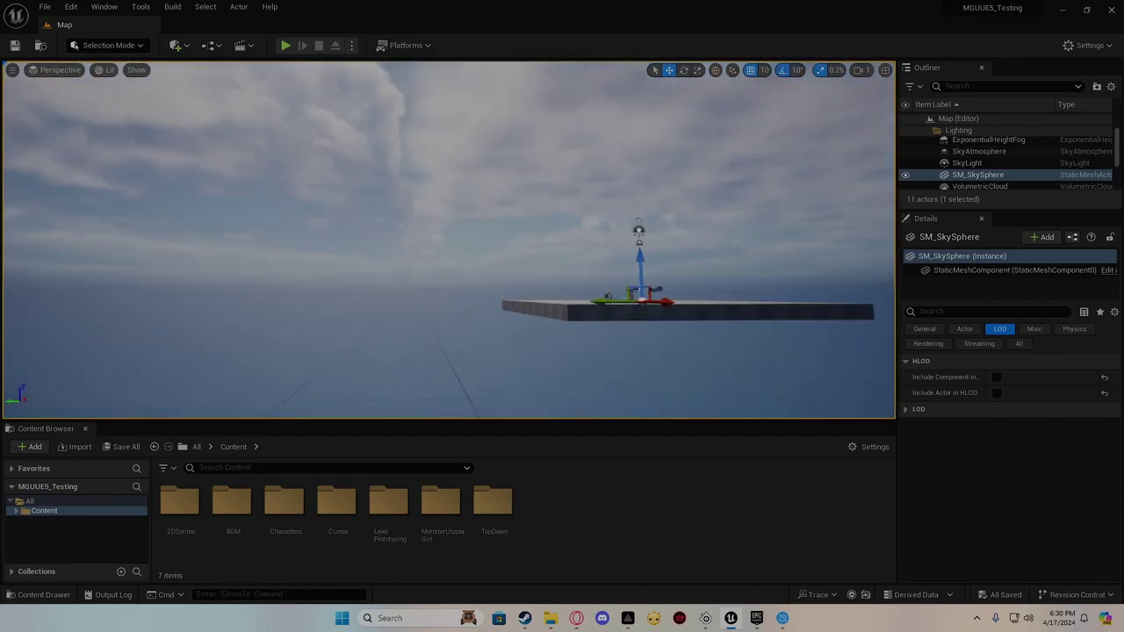
pyautogui.moveTo(578, 130); pyautogui.dragTo(96, 133, button='right')
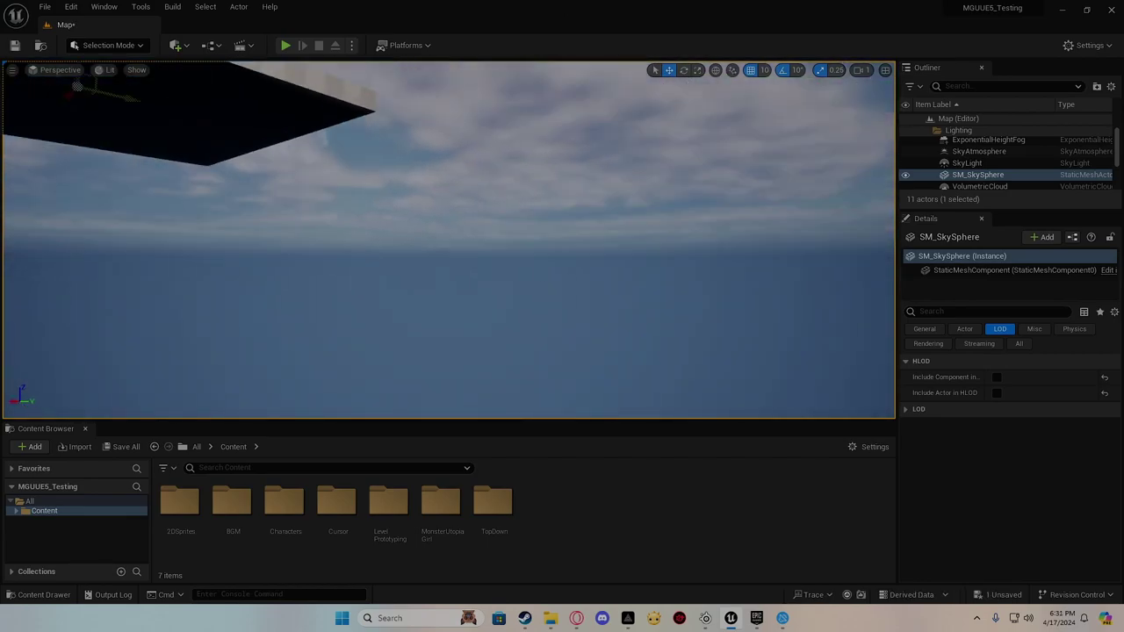
pyautogui.moveTo(96, 133); pyautogui.dragTo(224, 162, button='right')
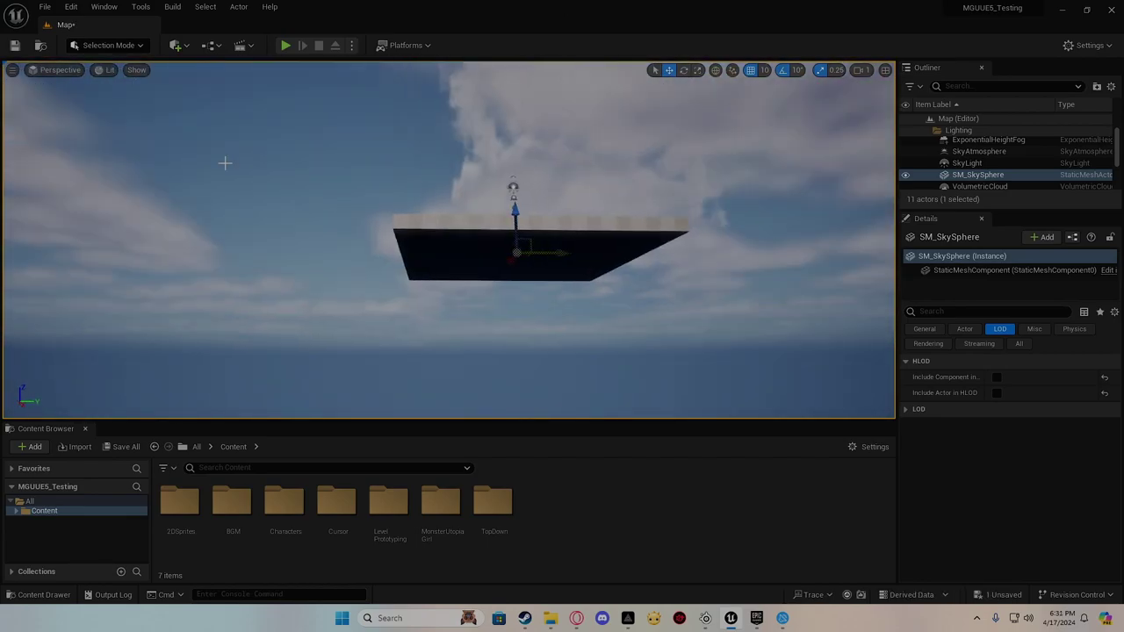
# Exit a background app from the system tray and fly the view back down to the floor.
pyautogui.click(977, 619)
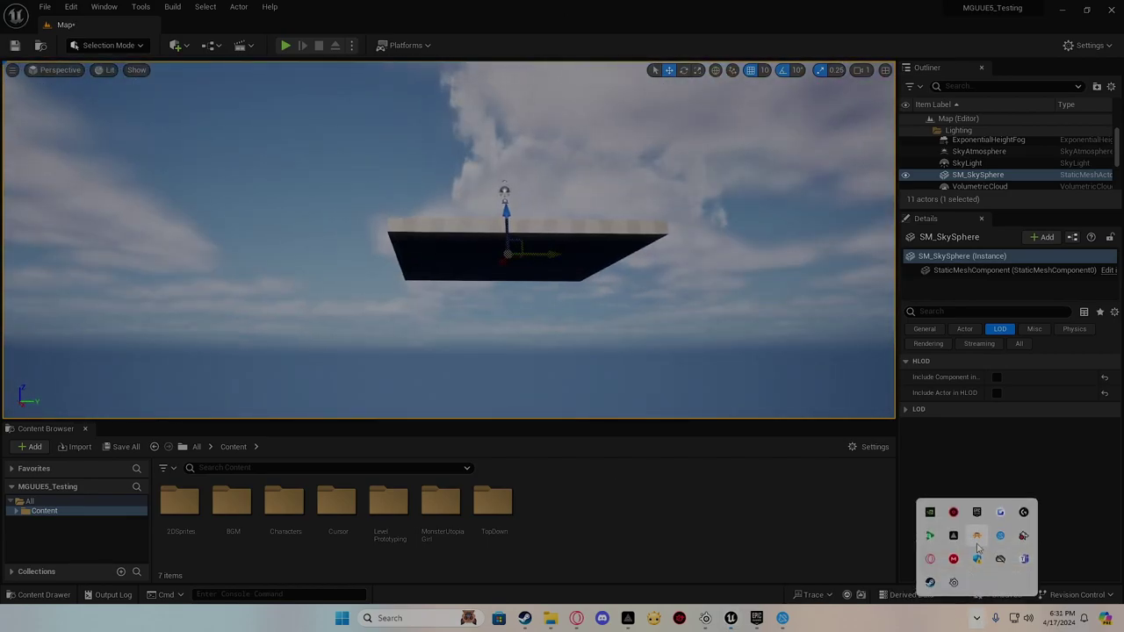
pyautogui.rightClick(977, 542)
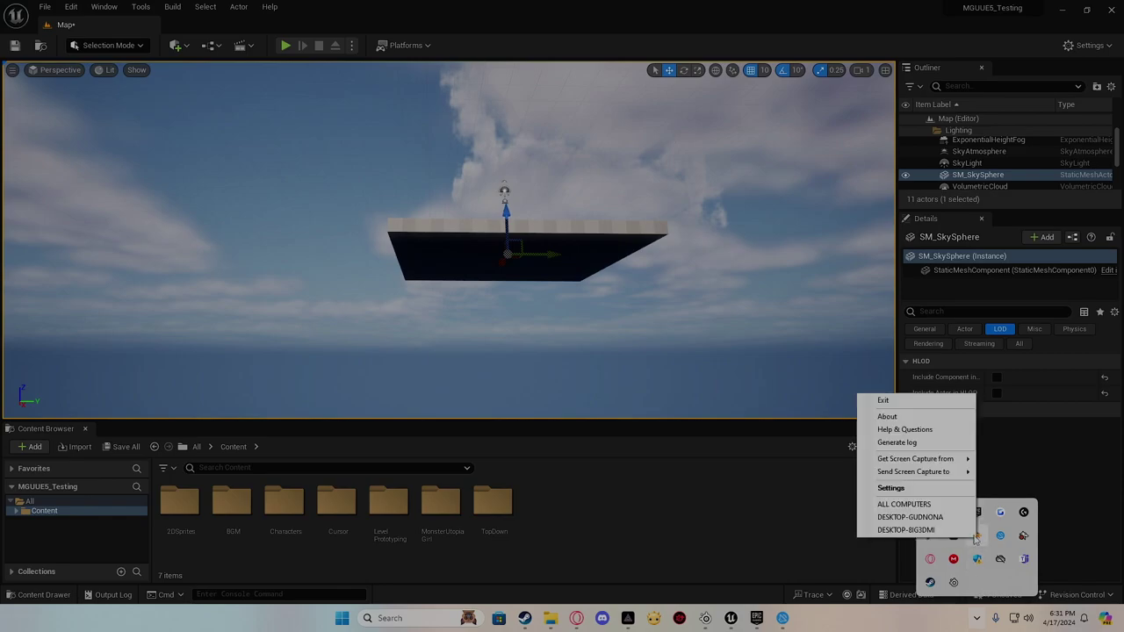
pyautogui.click(884, 400)
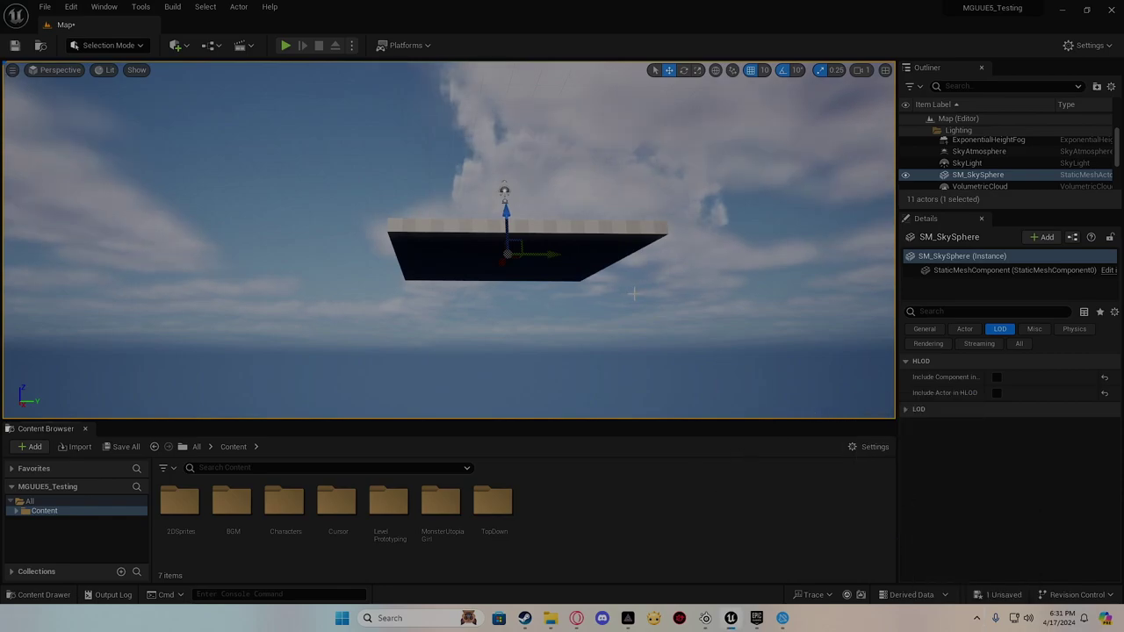
pyautogui.moveTo(632, 292); pyautogui.dragTo(632, 292, button='right')
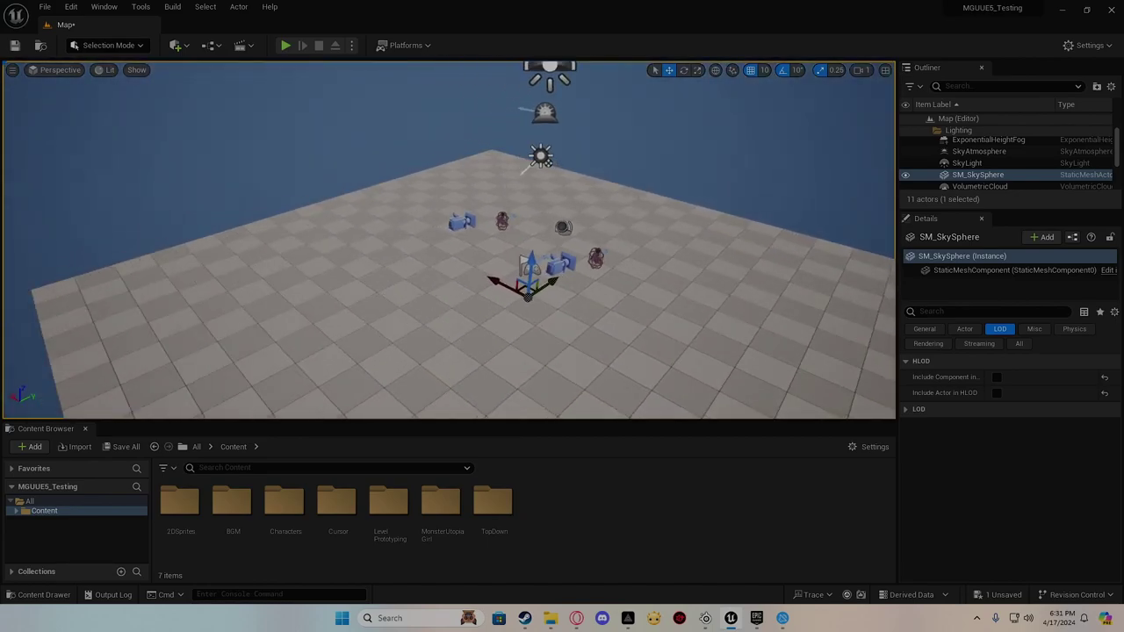
pyautogui.moveTo(632, 291); pyautogui.dragTo(632, 292, button='right')
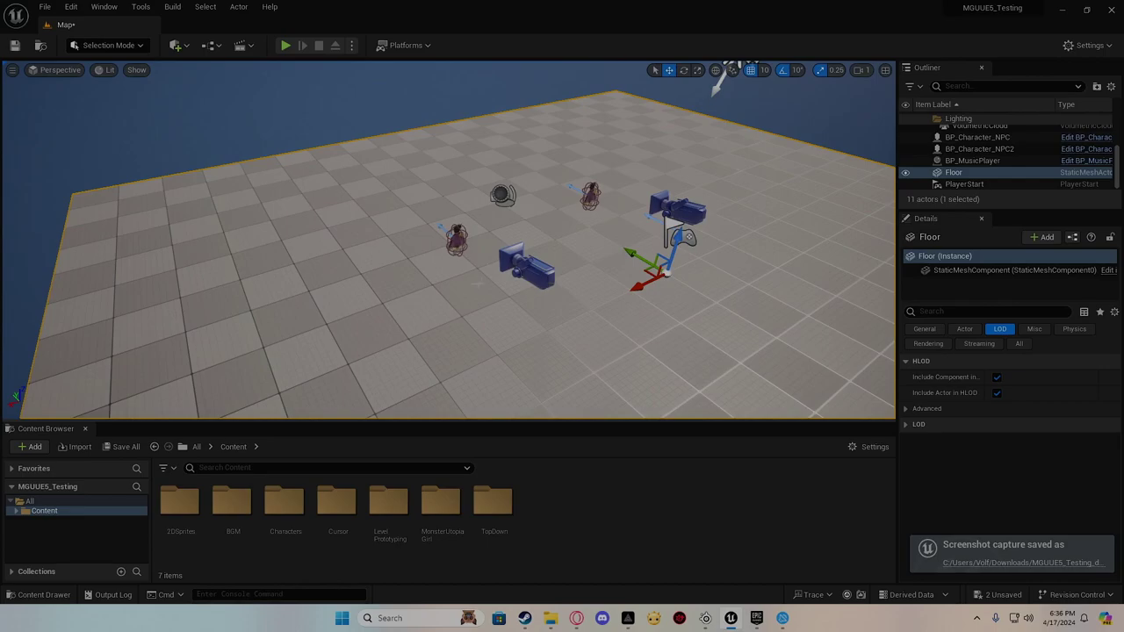
# Select BP_Character_NPC2 and edit its BP_DialogueComponent Dialogue array, adding then clearing lines.
pyautogui.click(454, 239)
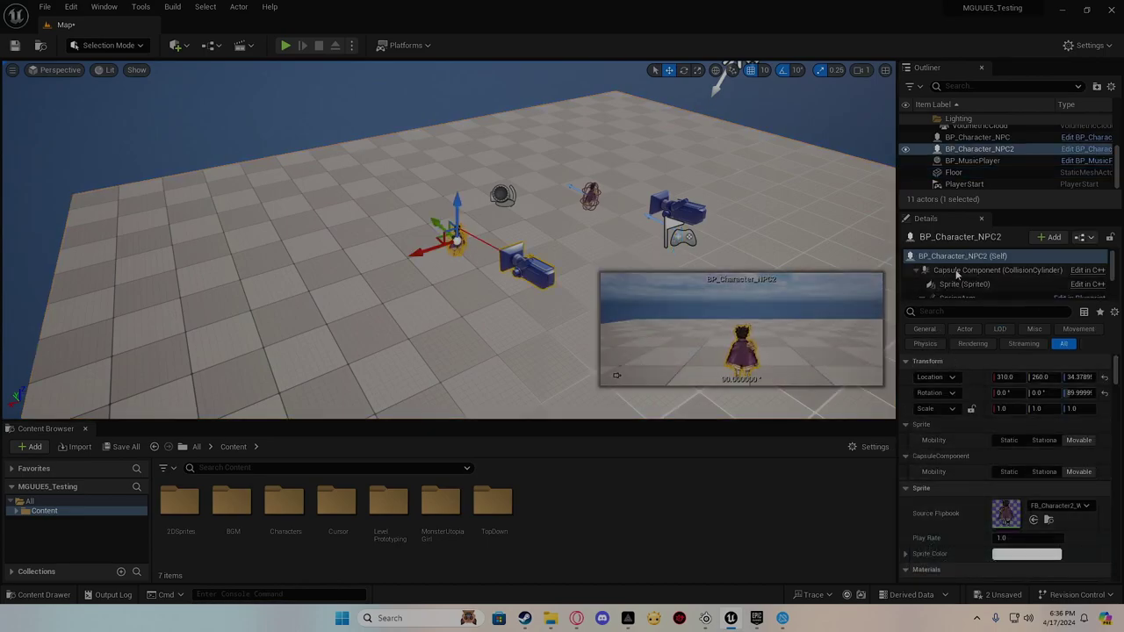
pyautogui.scroll(-2, 1048, 274)
pyautogui.click(1045, 290)
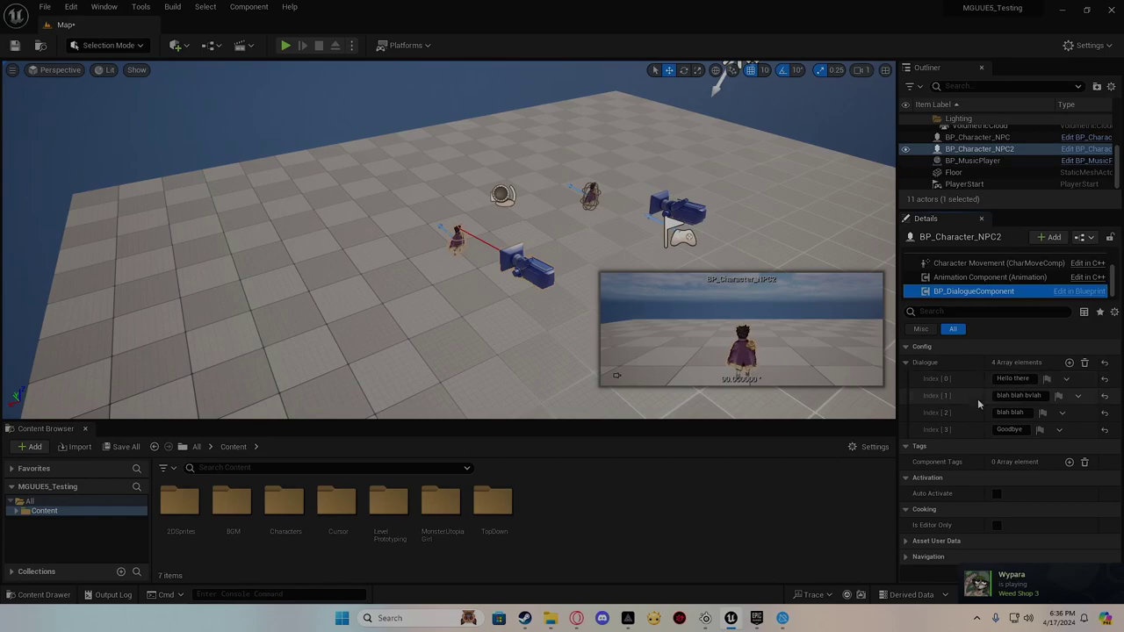
pyautogui.click(1027, 396)
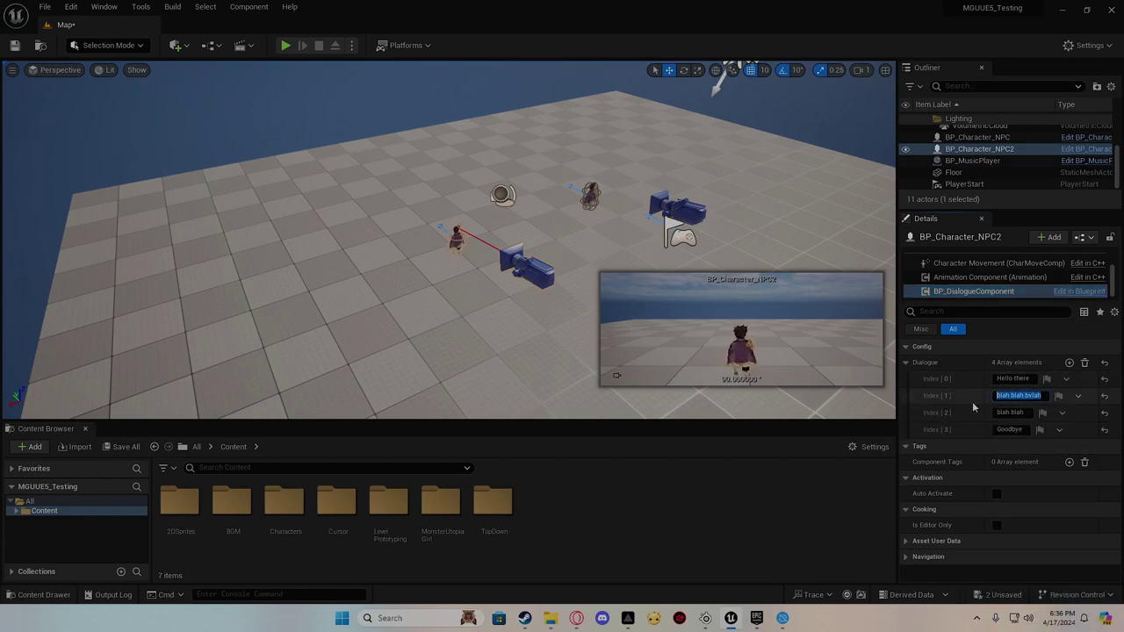
pyautogui.click(1069, 361)
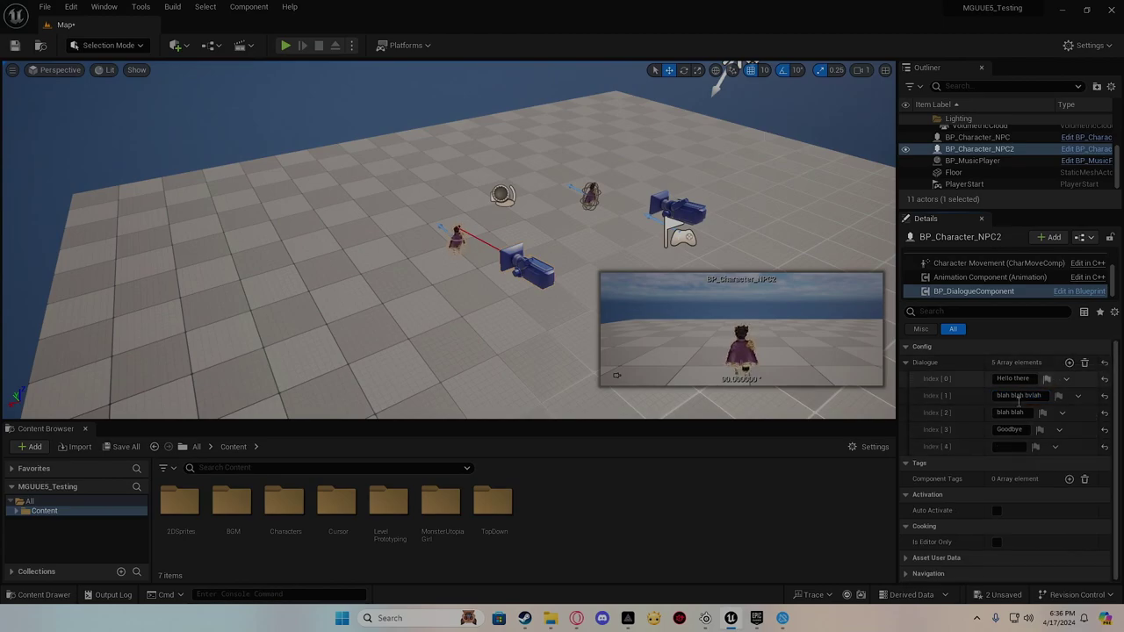
pyautogui.click(1085, 362)
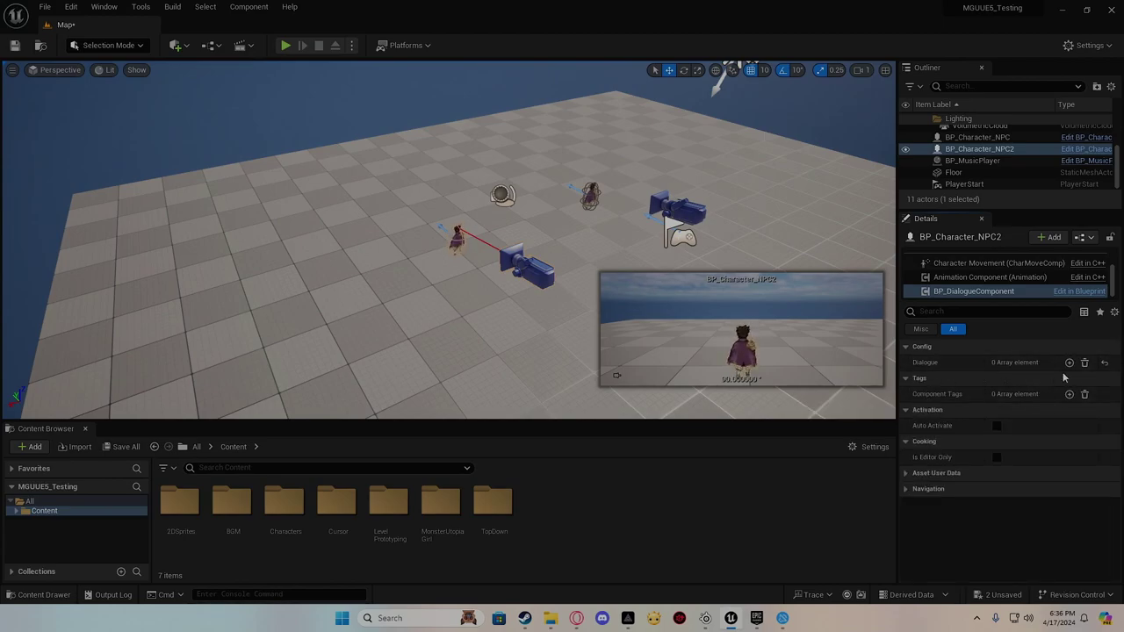
# Reset the Dialogue array to its four default lines ending with Bye, then start Play.
pyautogui.click(1106, 365)
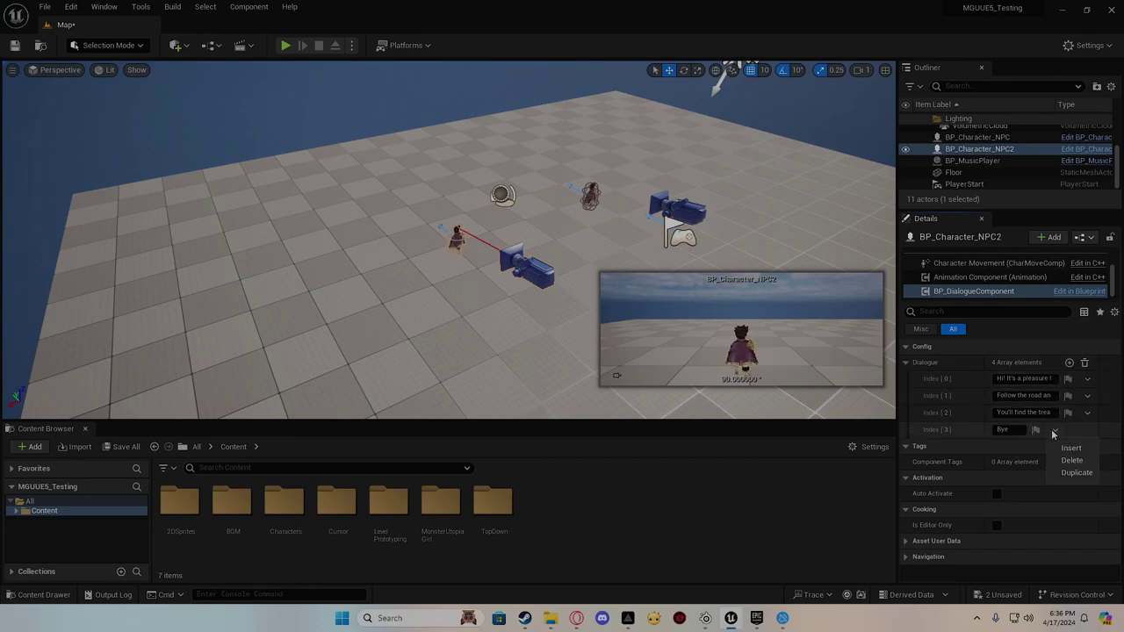
pyautogui.click(966, 431)
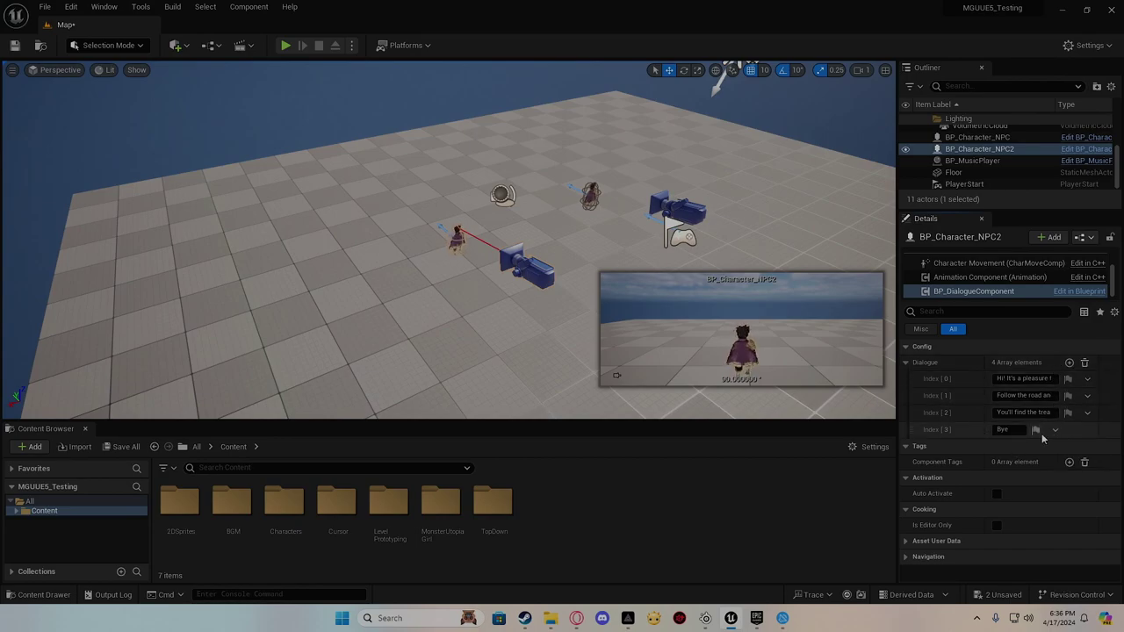
pyautogui.moveTo(526, 264)
pyautogui.mouseDown(button='right')
pyautogui.moveTo(457, 290)
pyautogui.moveTo(439, 176)
pyautogui.moveTo(439, 281)
pyautogui.mouseUp(button='right')
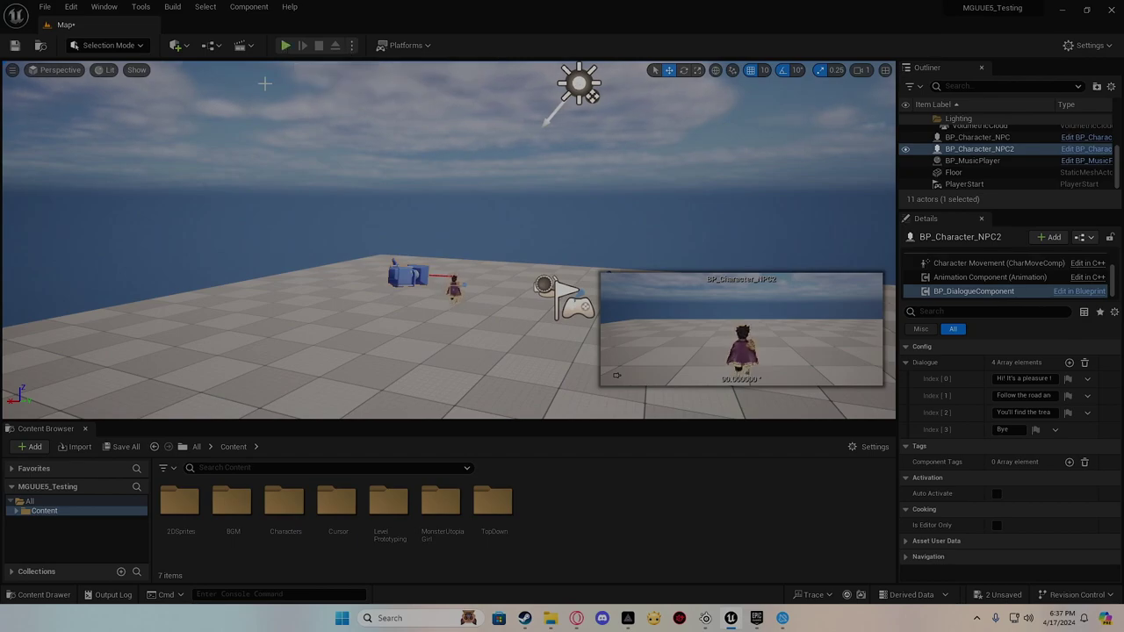
pyautogui.click(290, 49)
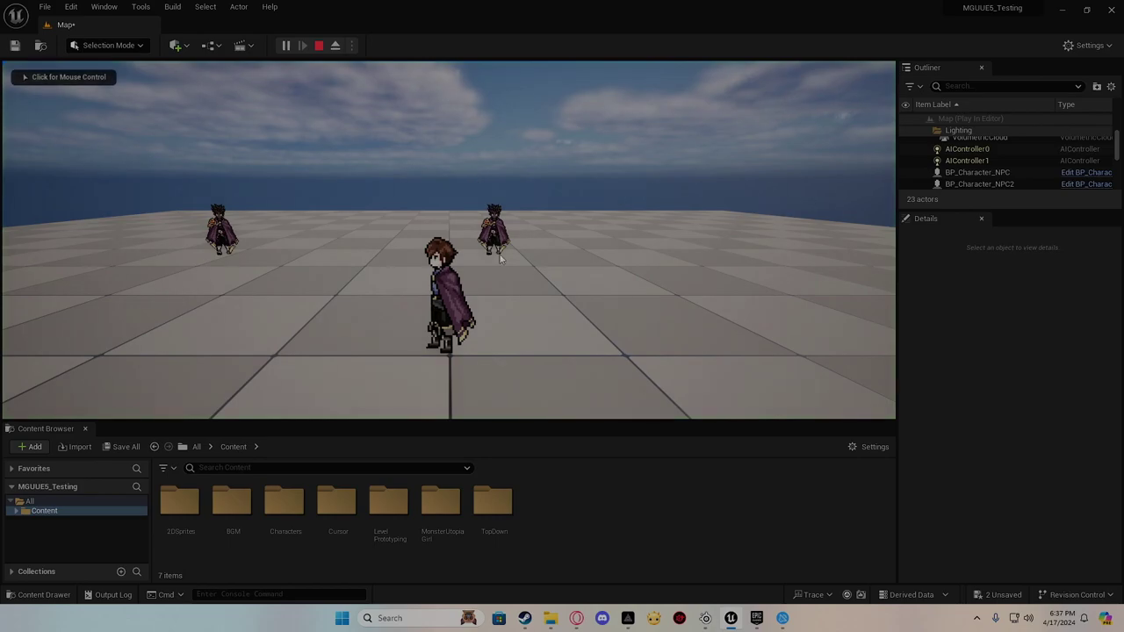
# Let the running game capture the mouse and swing the camera around to face the character.
pyautogui.click(496, 262)
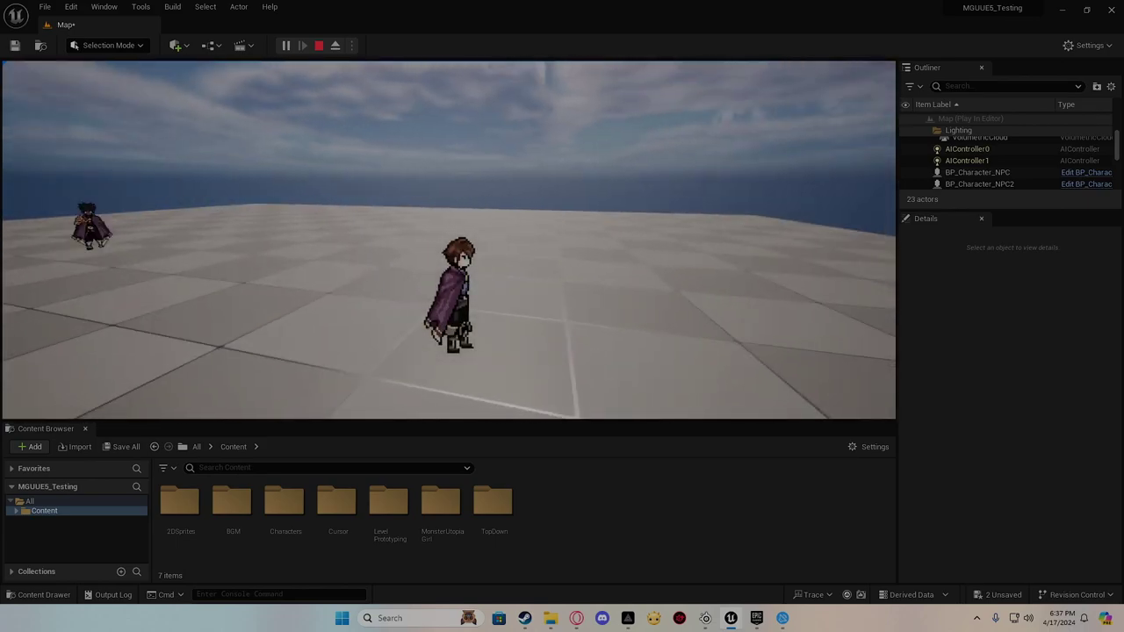
pyautogui.hotkey('shift', 'F1')
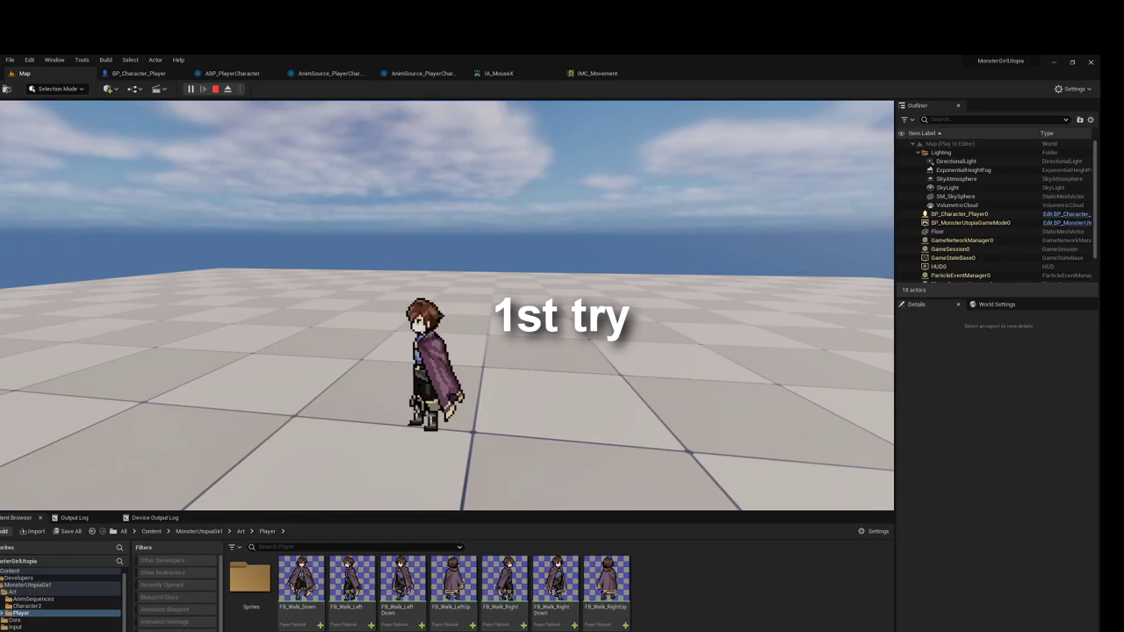
# Walk the character with W, A, S, D and combinations to check each directional animation.
pyautogui.press('s')
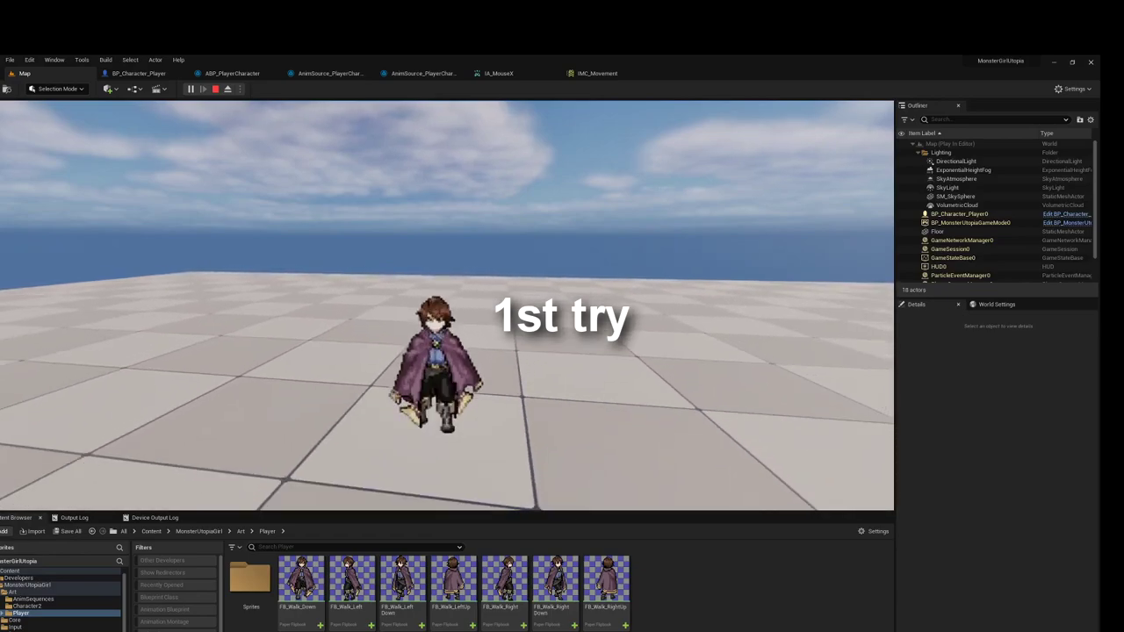
pyautogui.press('d')
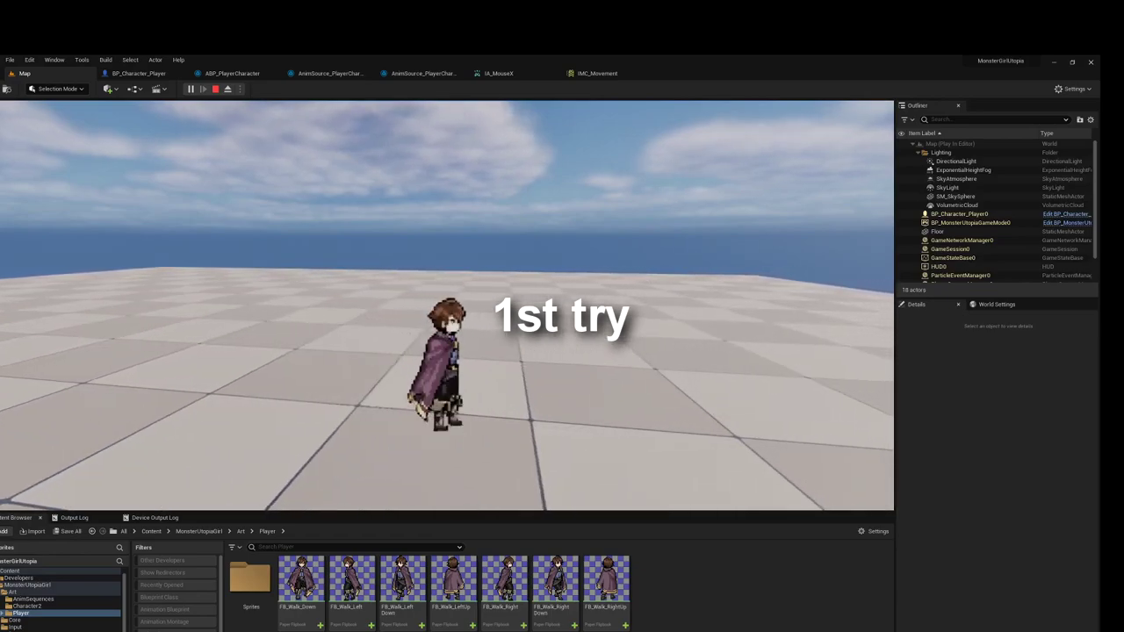
pyautogui.press('w')
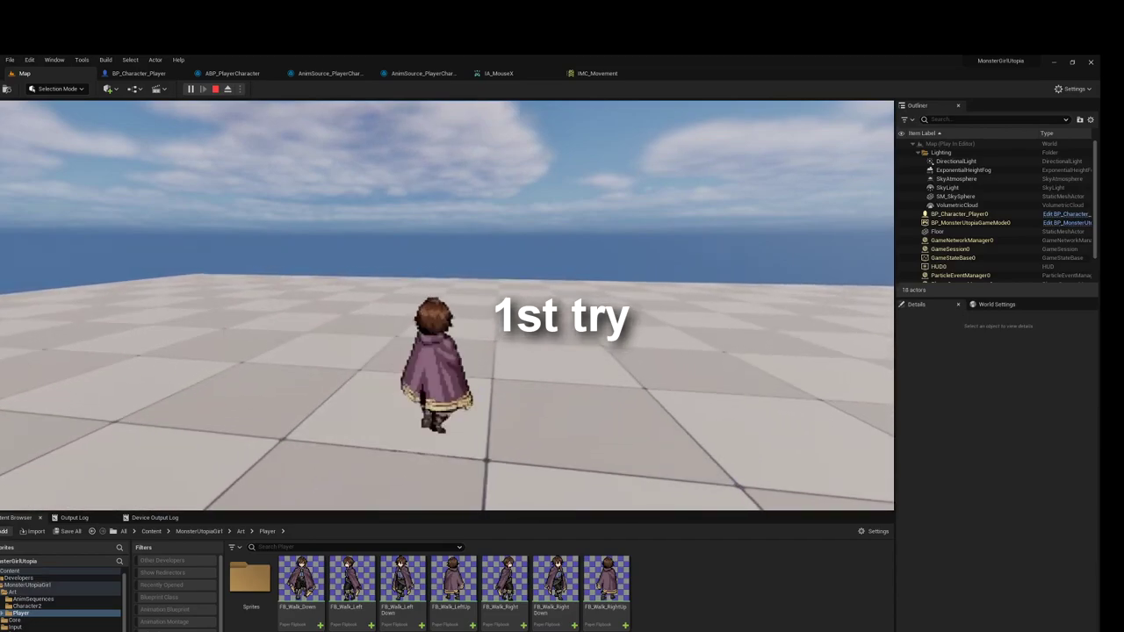
pyautogui.press('a')
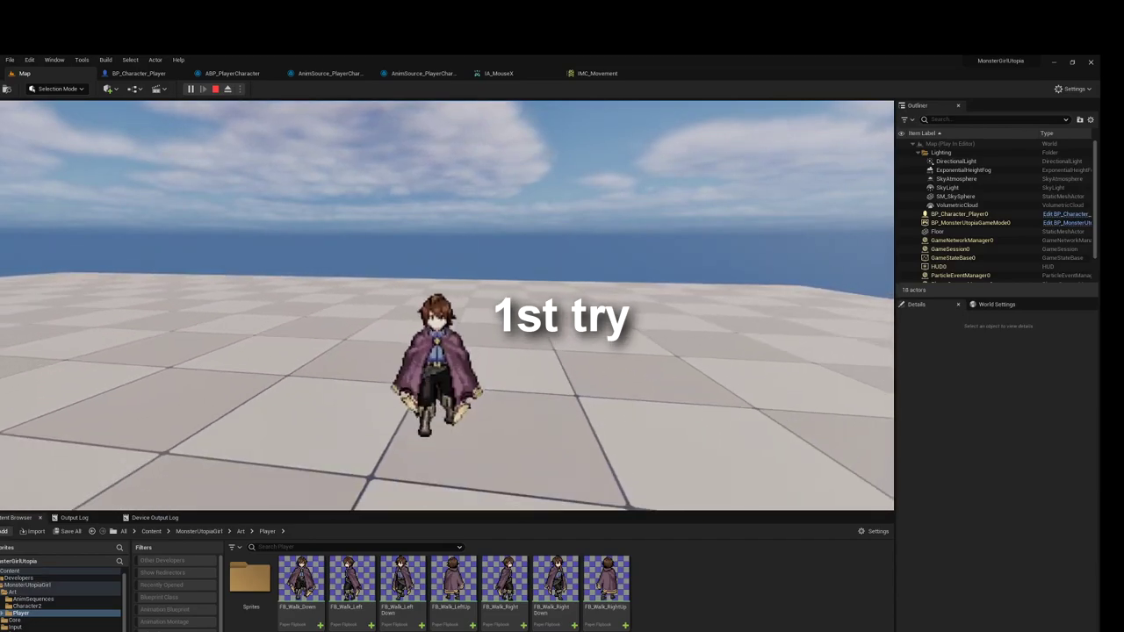
pyautogui.press('d')
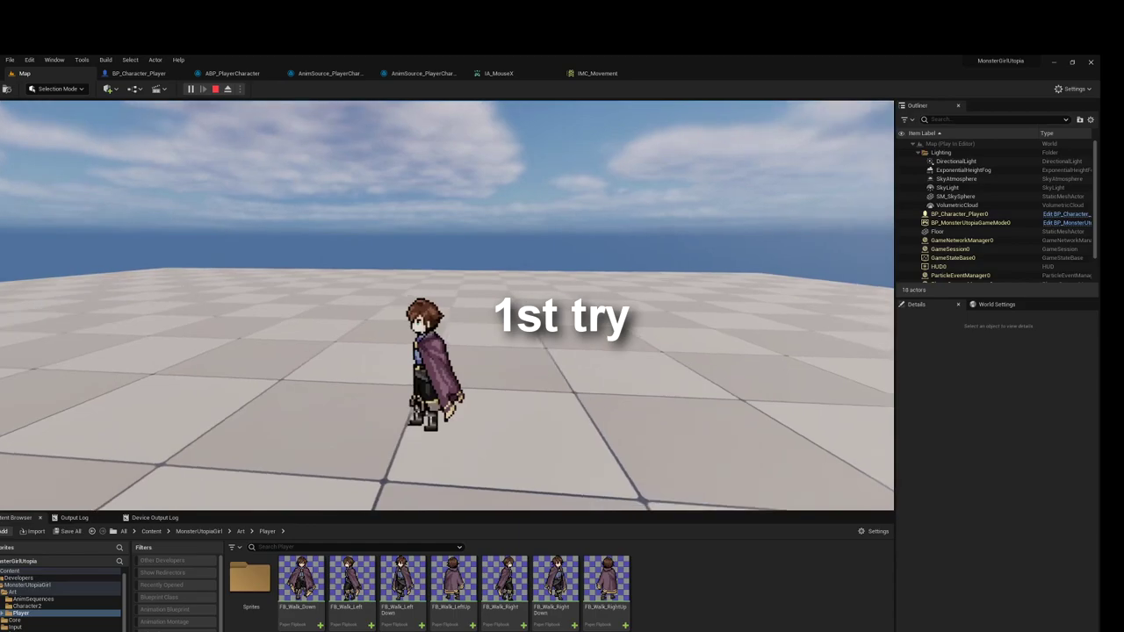
pyautogui.press('s')
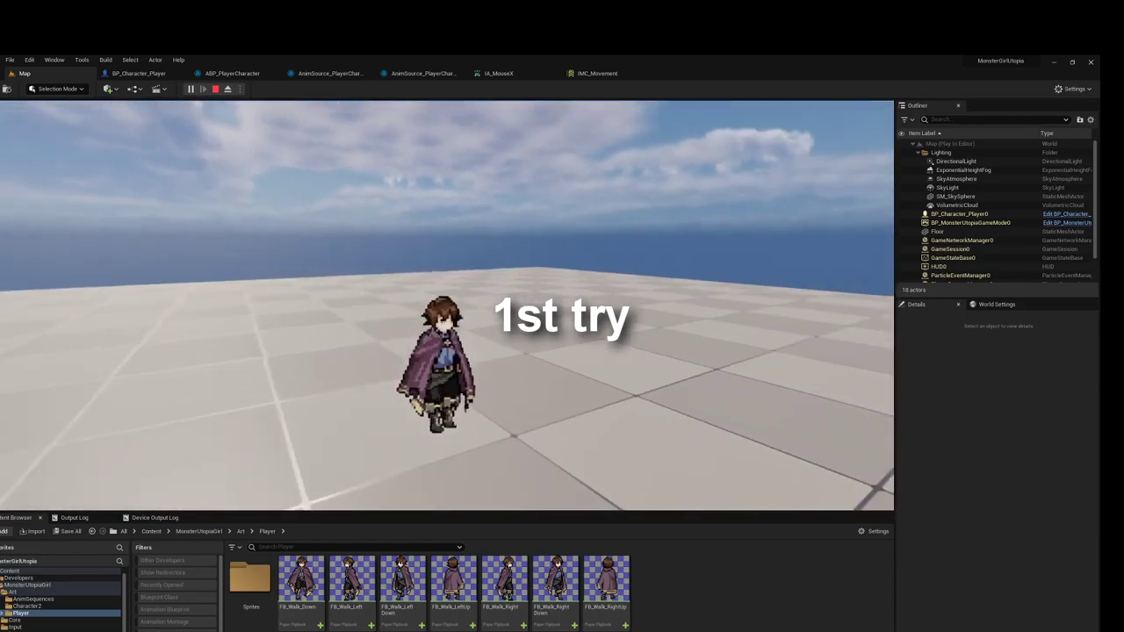
pyautogui.press('w')
pyautogui.press('d')
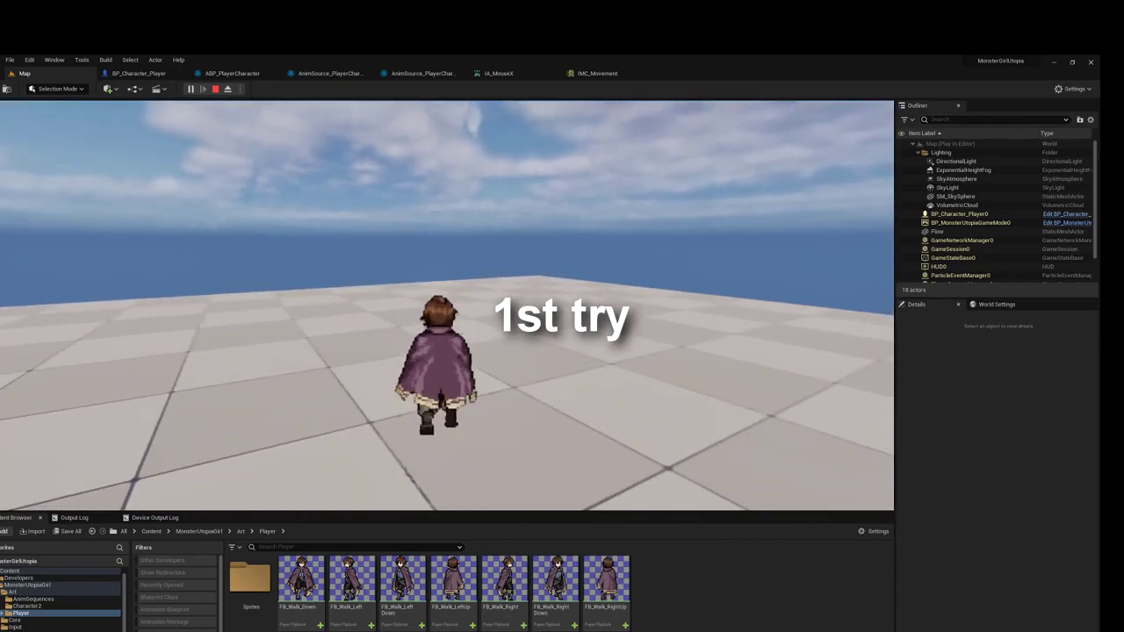
pyautogui.press('s')
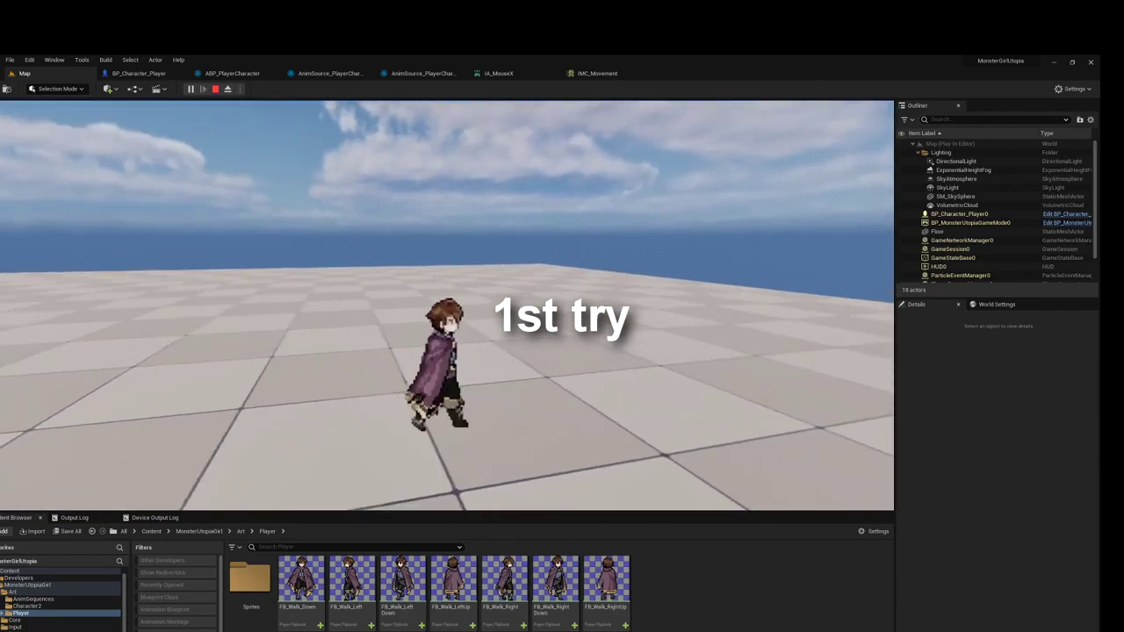
pyautogui.press('d')
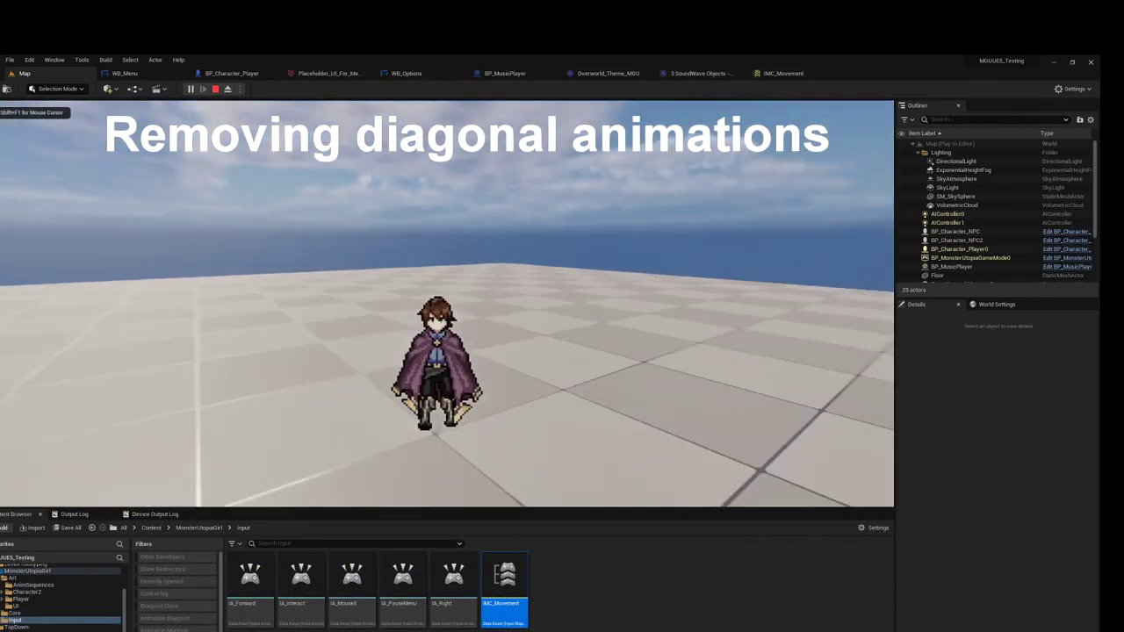
# Walk up to the two NPCs and talk with E, dismissing the Bye and Goodbye dialogue boxes.
pyautogui.press('w')
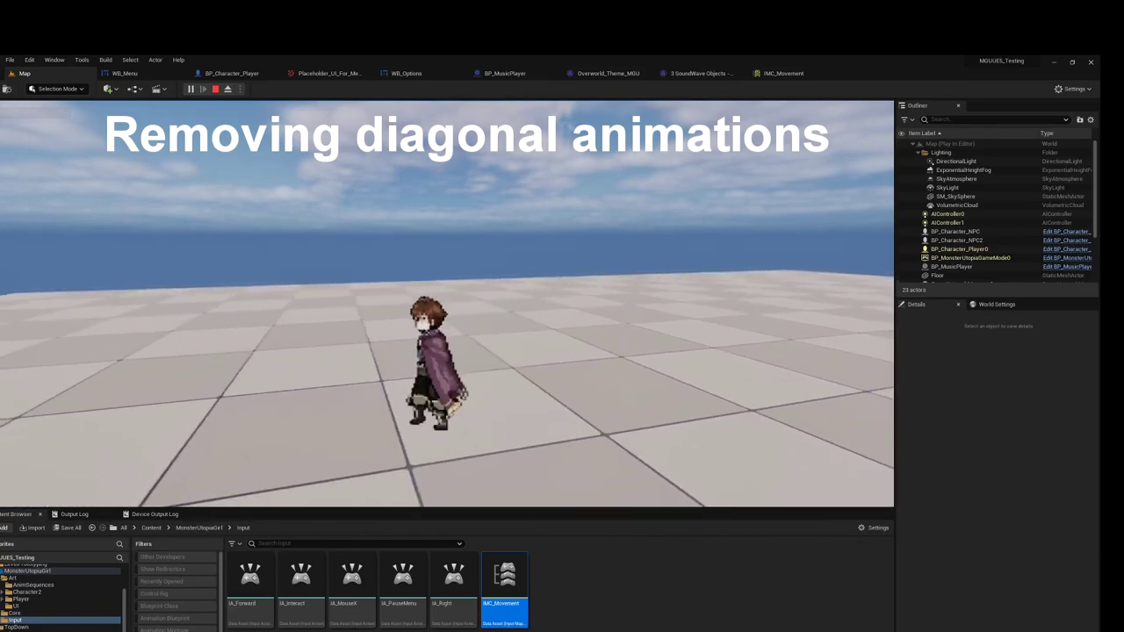
pyautogui.press('s')
pyautogui.press('d')
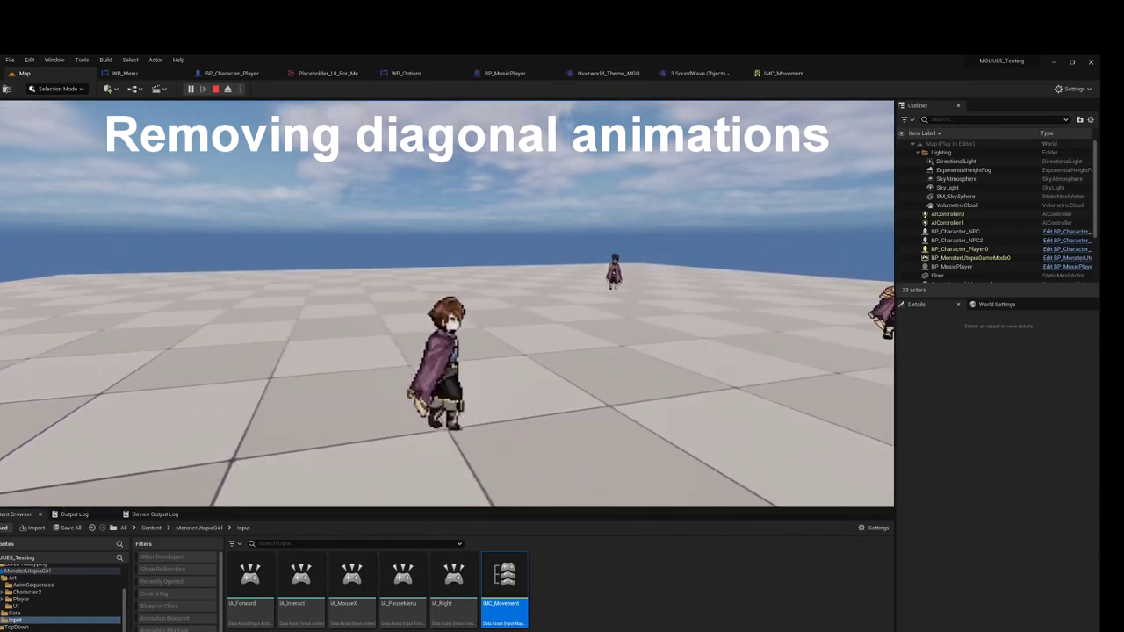
pyautogui.press('w')
pyautogui.press('w')
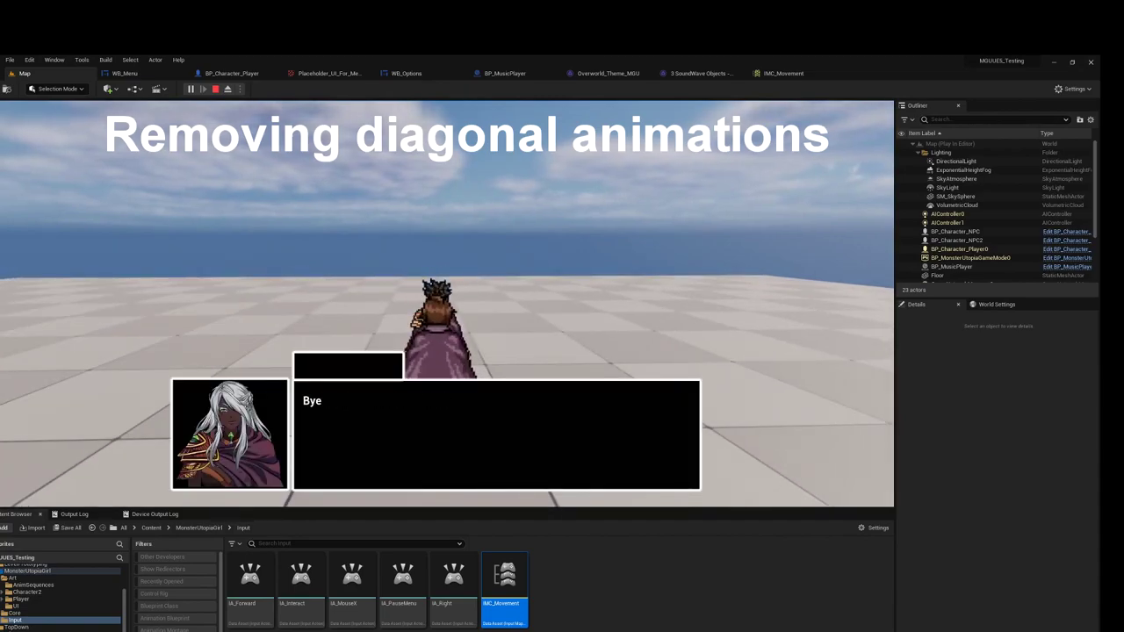
pyautogui.press('e')
pyautogui.press('w')
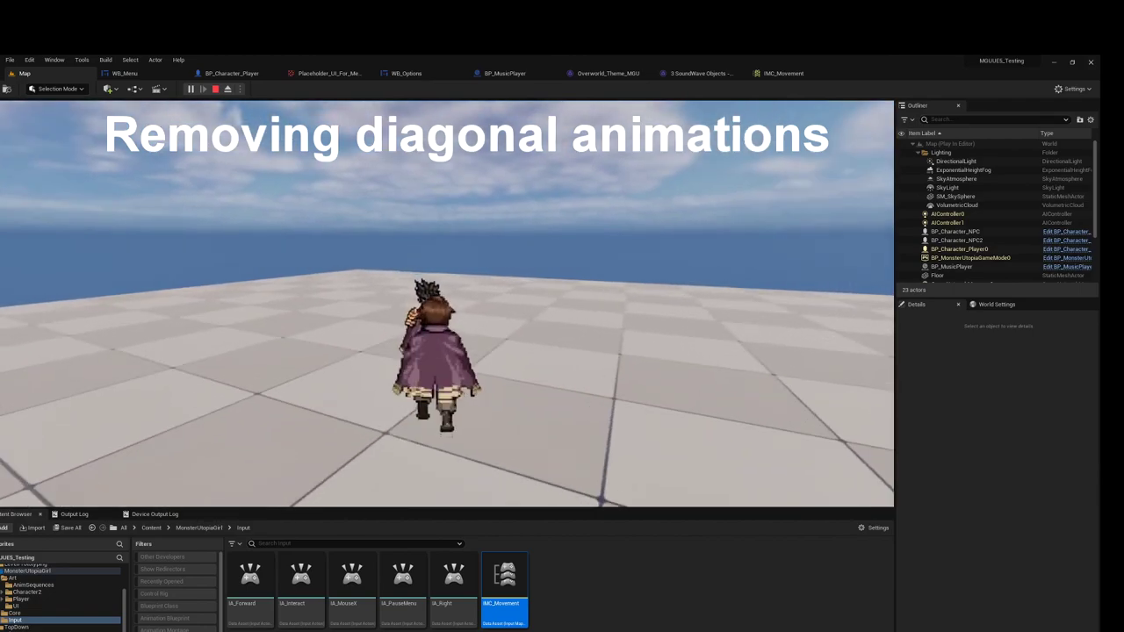
pyautogui.press('e')
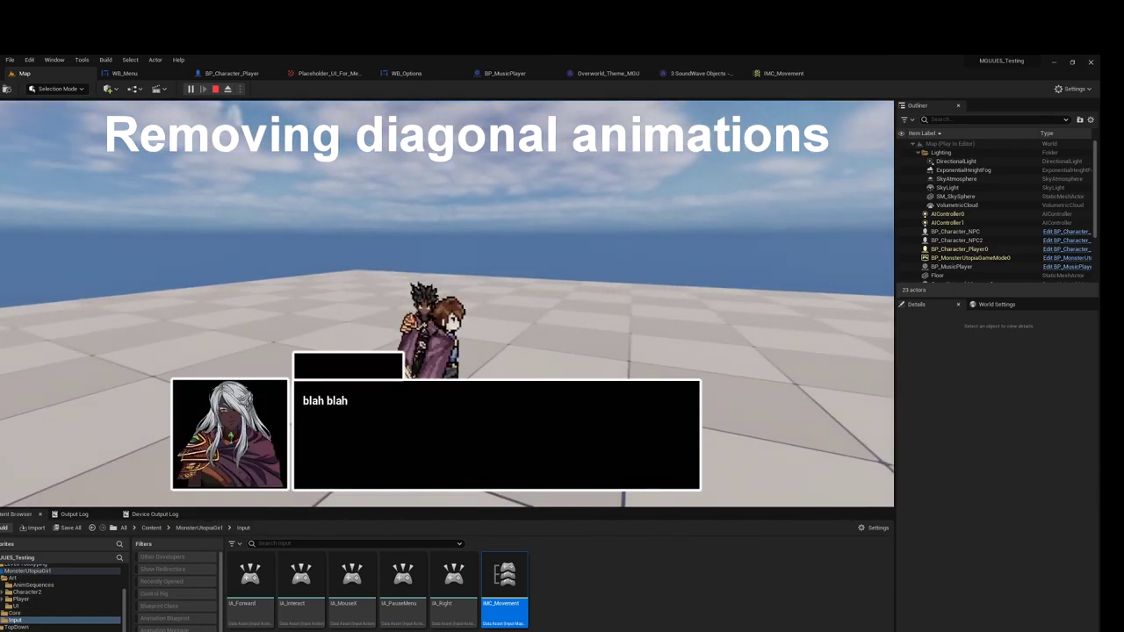
pyautogui.press('e')
pyautogui.press('s')
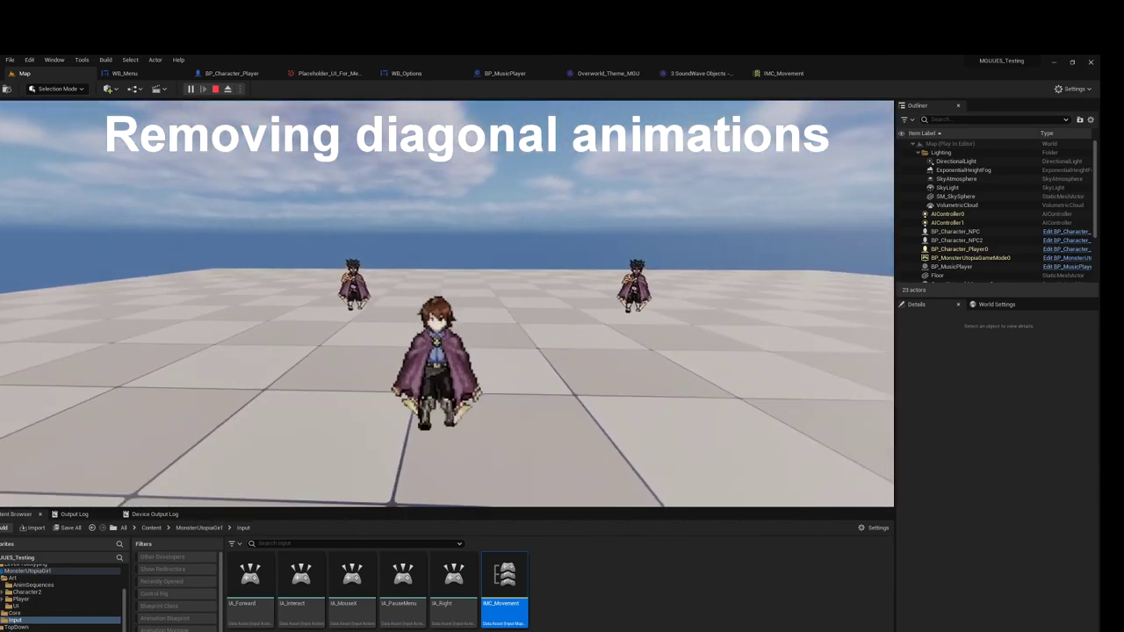
# Pause with P, try Resume, pause again, open Options, then choose Exit.
pyautogui.press('p')
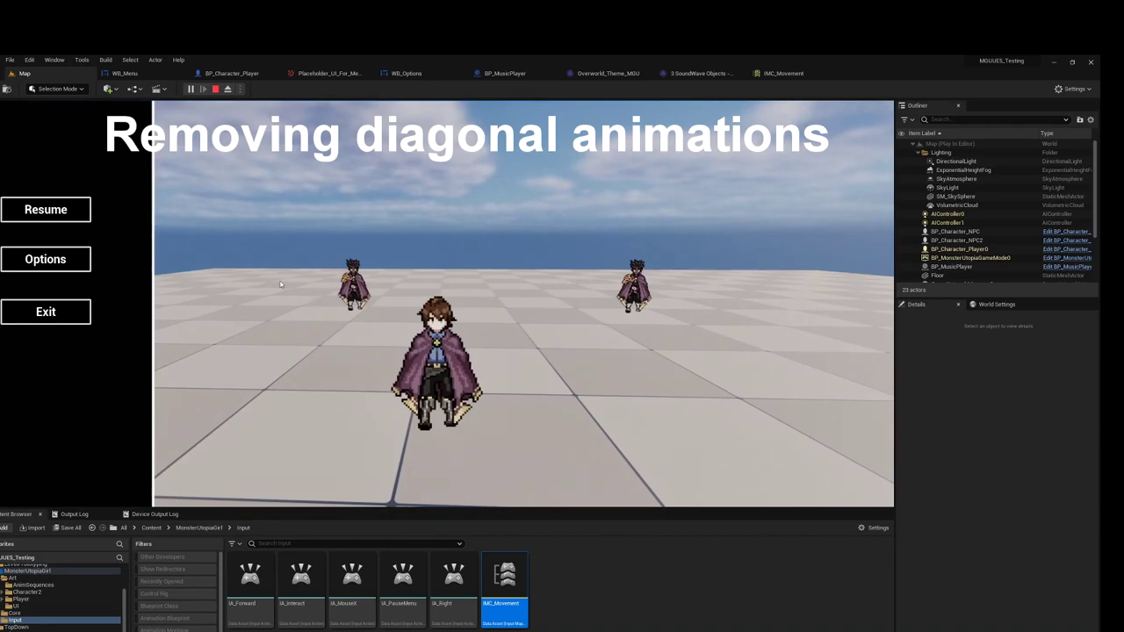
pyautogui.click(50, 215)
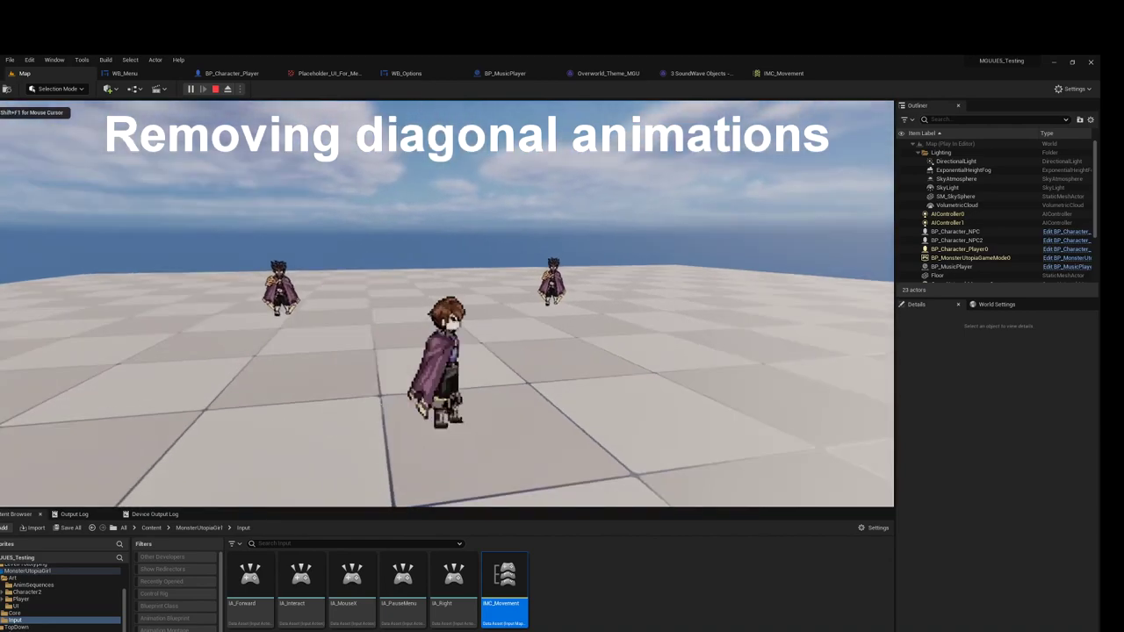
pyautogui.press('p')
pyautogui.click(61, 259)
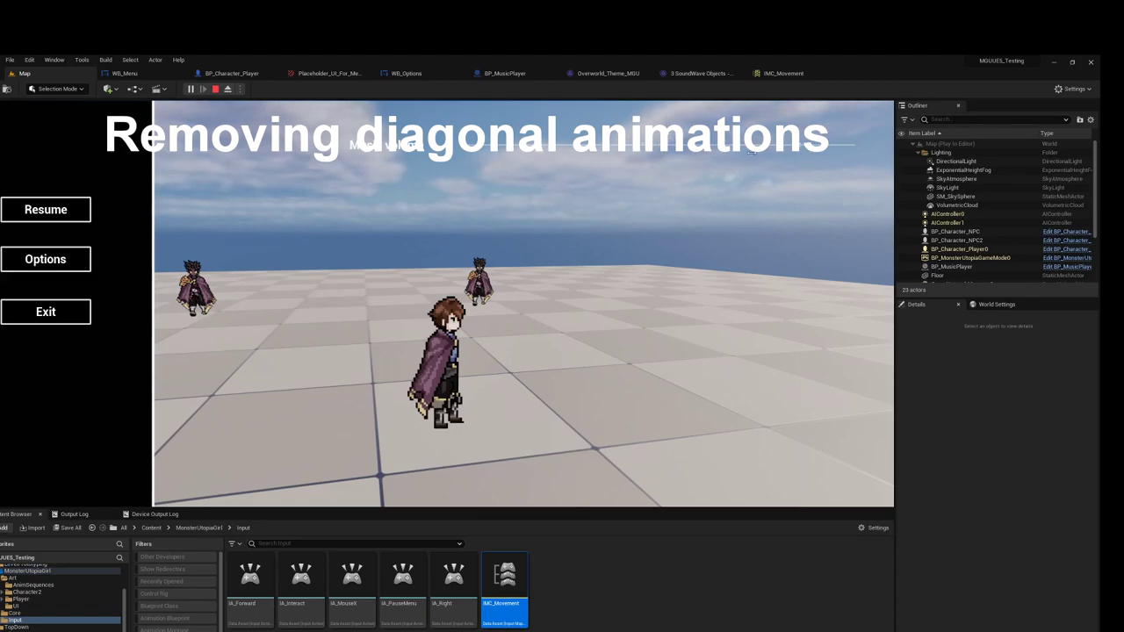
pyautogui.click(66, 305)
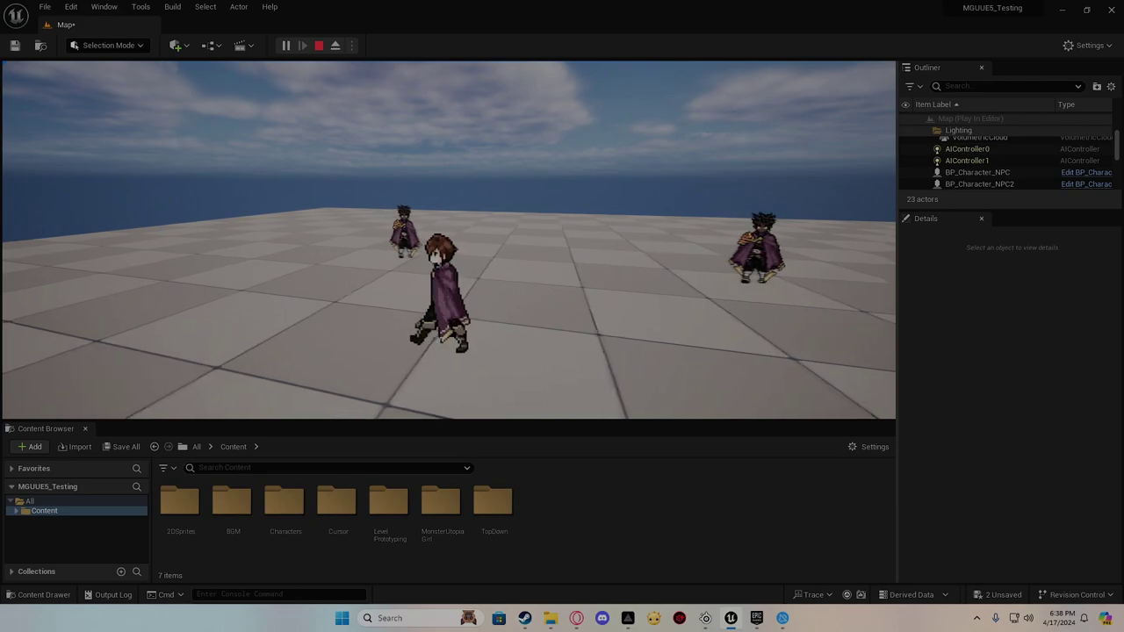
# Pause with Escape and drag the Music volume slider up in Options.
pyautogui.press('Escape')
pyautogui.click(67, 199)
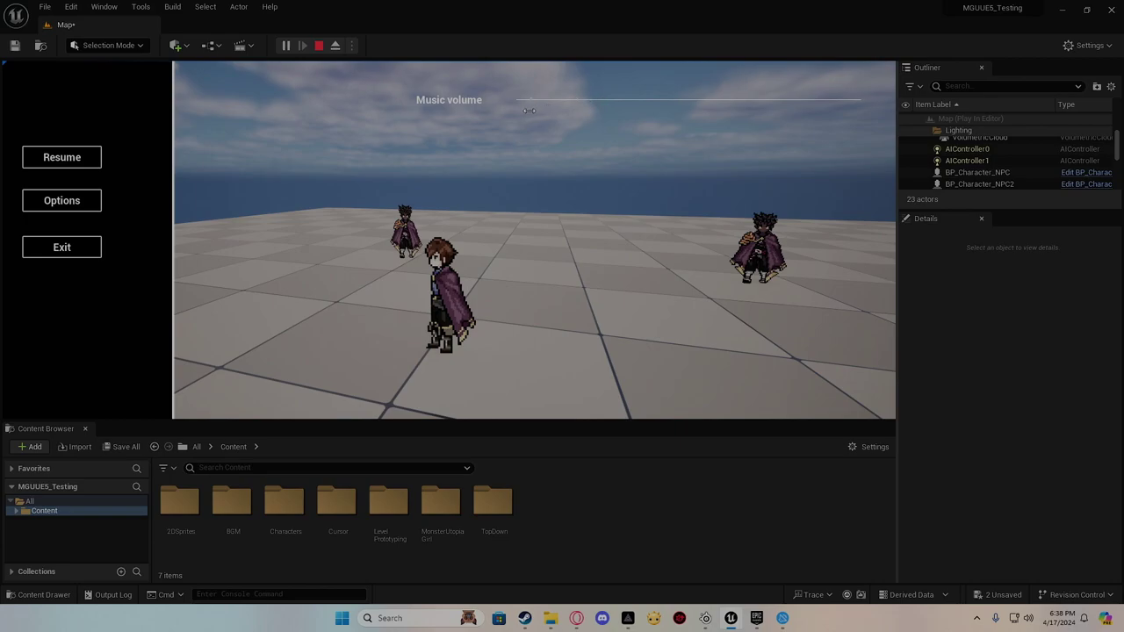
pyautogui.moveTo(518, 101); pyautogui.dragTo(736, 117)
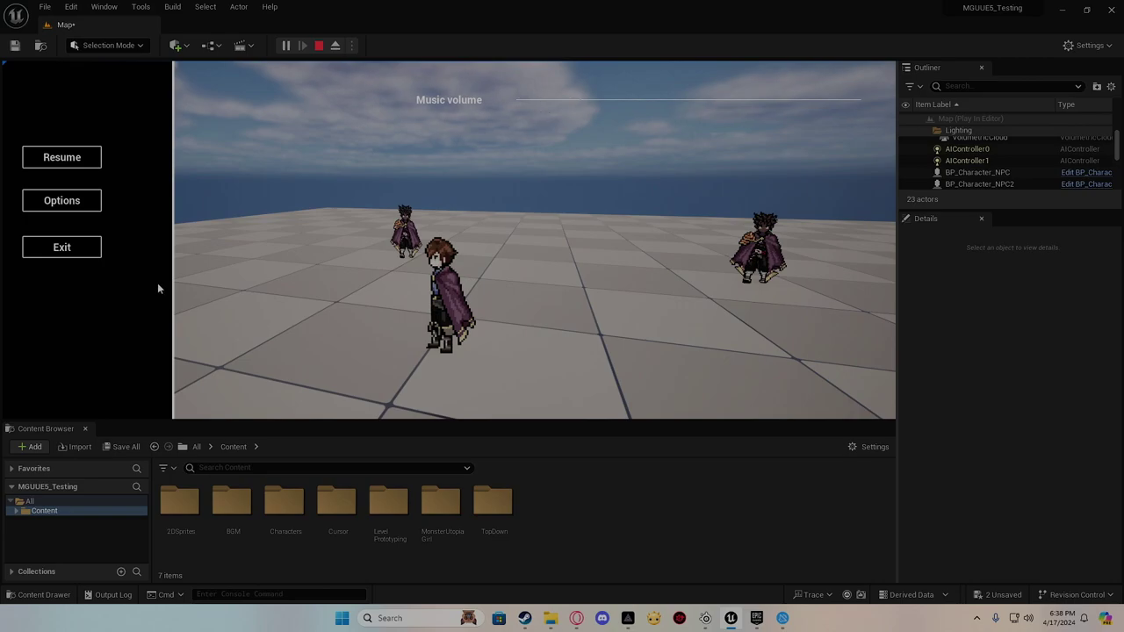
# Exit the game back to the editor and orbit the view to centre the second NPC.
pyautogui.click(62, 247)
pyautogui.moveTo(62, 247)
pyautogui.mouseDown(button='right')
pyautogui.moveTo(79, 281)
pyautogui.moveTo(92, 255)
pyautogui.mouseUp(button='right')
pyautogui.moveTo(498, 334); pyautogui.dragTo(497, 334, button='right')
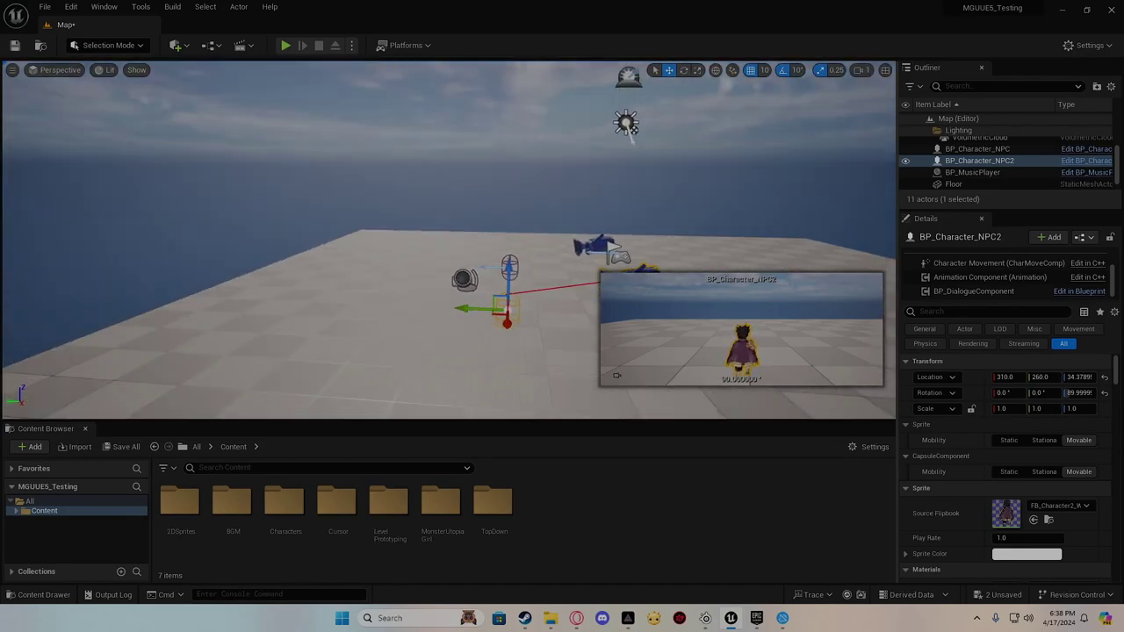
pyautogui.click(497, 335)
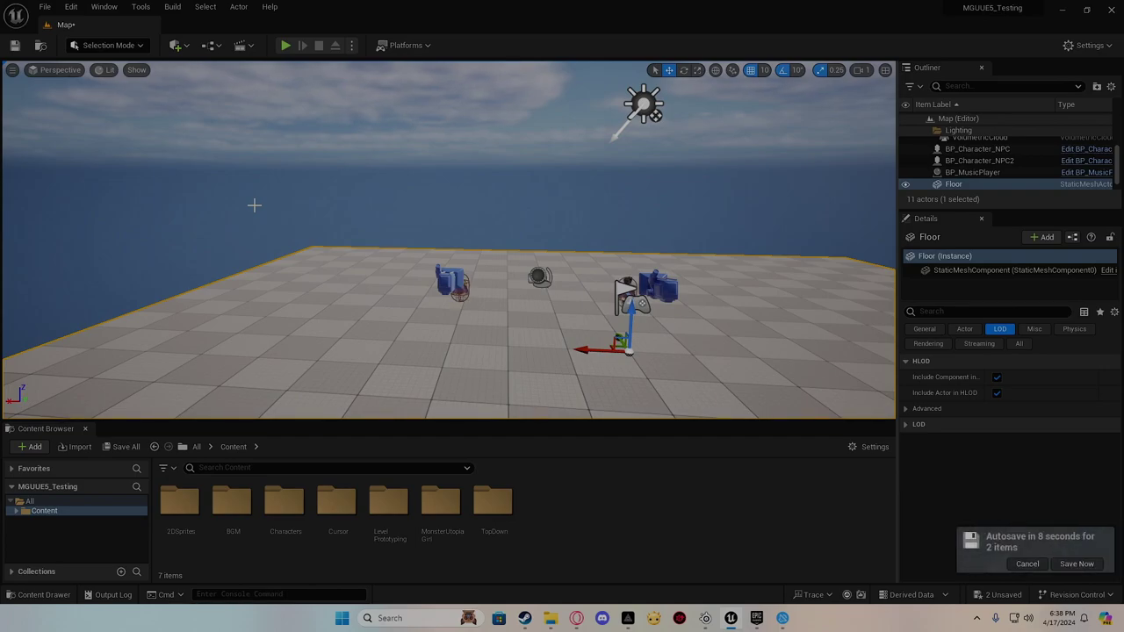
pyautogui.click(1020, 565)
# Fly the viewport closer to the NPCs at a lower angle, then start a new play-test.
pyautogui.moveTo(491, 334)
pyautogui.mouseDown(button='right')
pyautogui.moveTo(527, 368)
pyautogui.moveTo(491, 352)
pyautogui.moveTo(488, 260)
pyautogui.mouseUp(button='right')
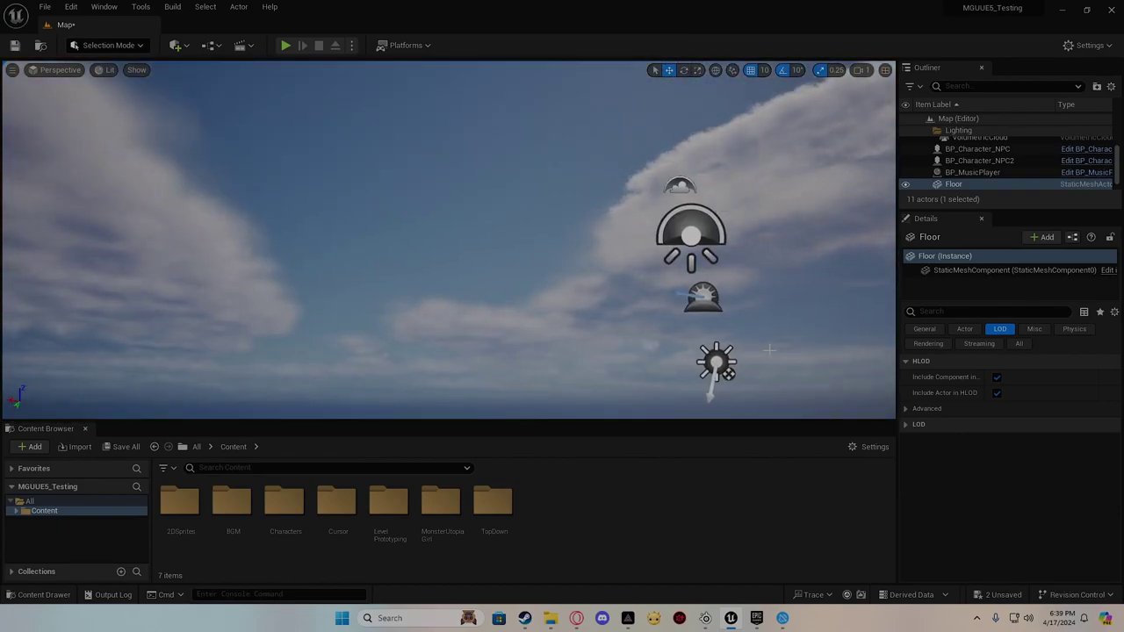
pyautogui.moveTo(488, 260); pyautogui.dragTo(422, 352, button='right')
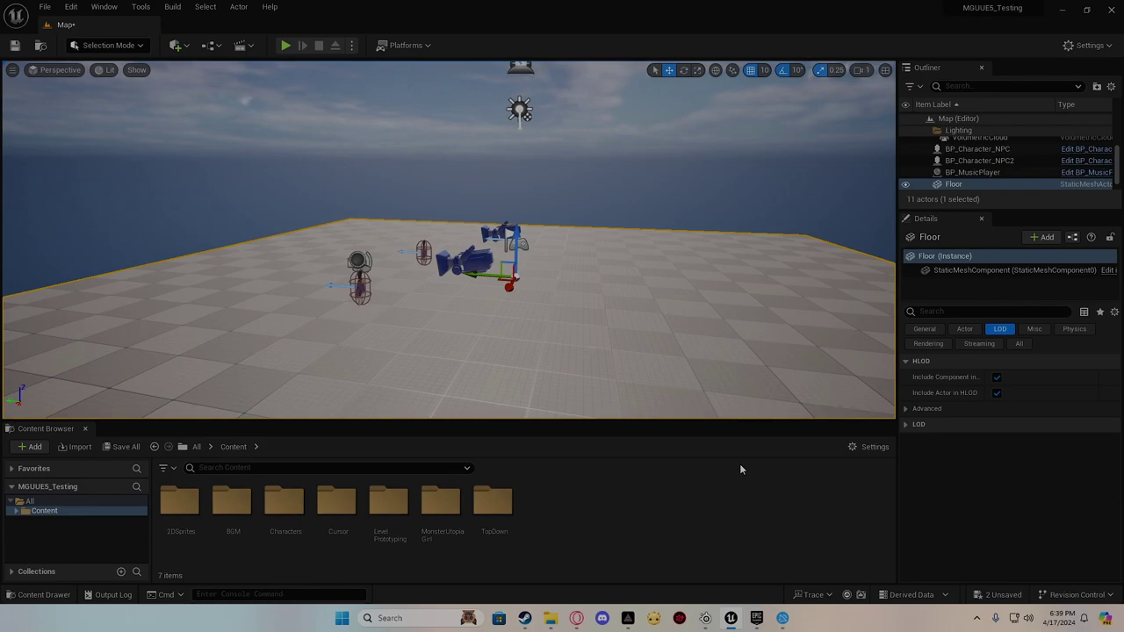
pyautogui.moveTo(746, 351)
pyautogui.mouseDown(button='right')
pyautogui.moveTo(614, 334)
pyautogui.moveTo(597, 352)
pyautogui.mouseUp(button='right')
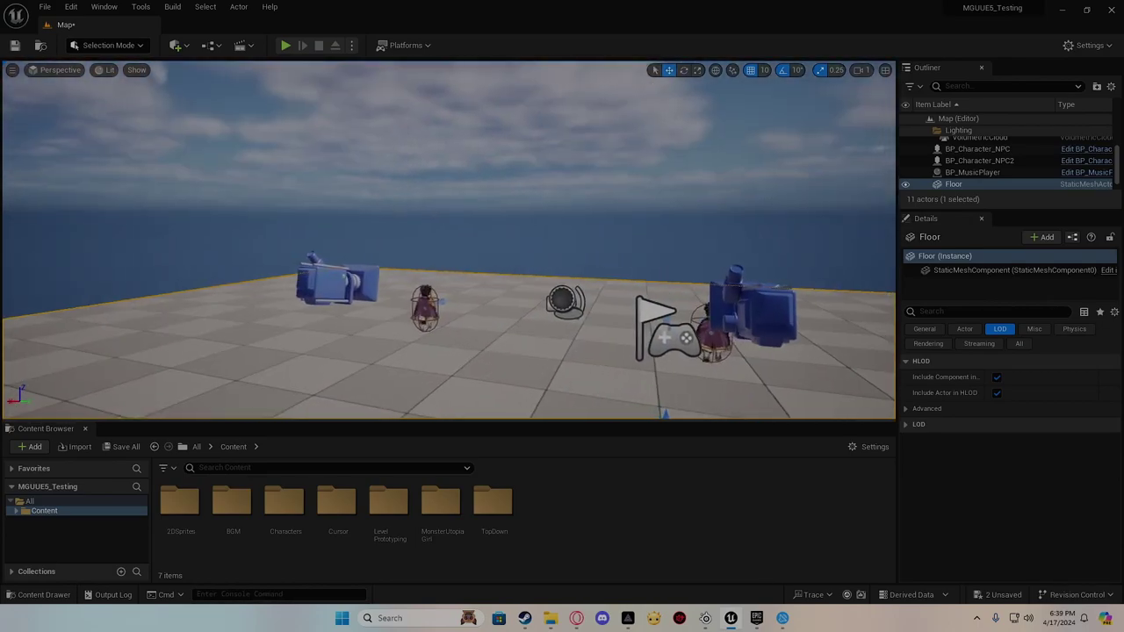
pyautogui.moveTo(598, 352); pyautogui.dragTo(614, 343, button='right')
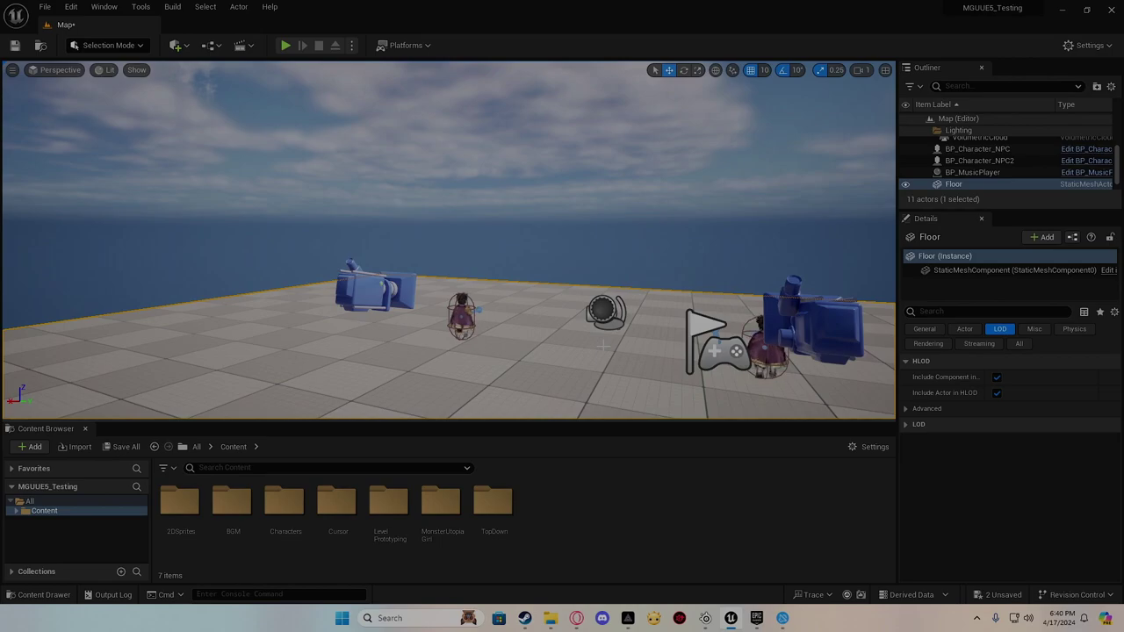
pyautogui.moveTo(448, 263)
pyautogui.mouseDown(button='right')
pyautogui.moveTo(561, 219)
pyautogui.moveTo(492, 264)
pyautogui.moveTo(413, 264)
pyautogui.moveTo(439, 290)
pyautogui.mouseUp(button='right')
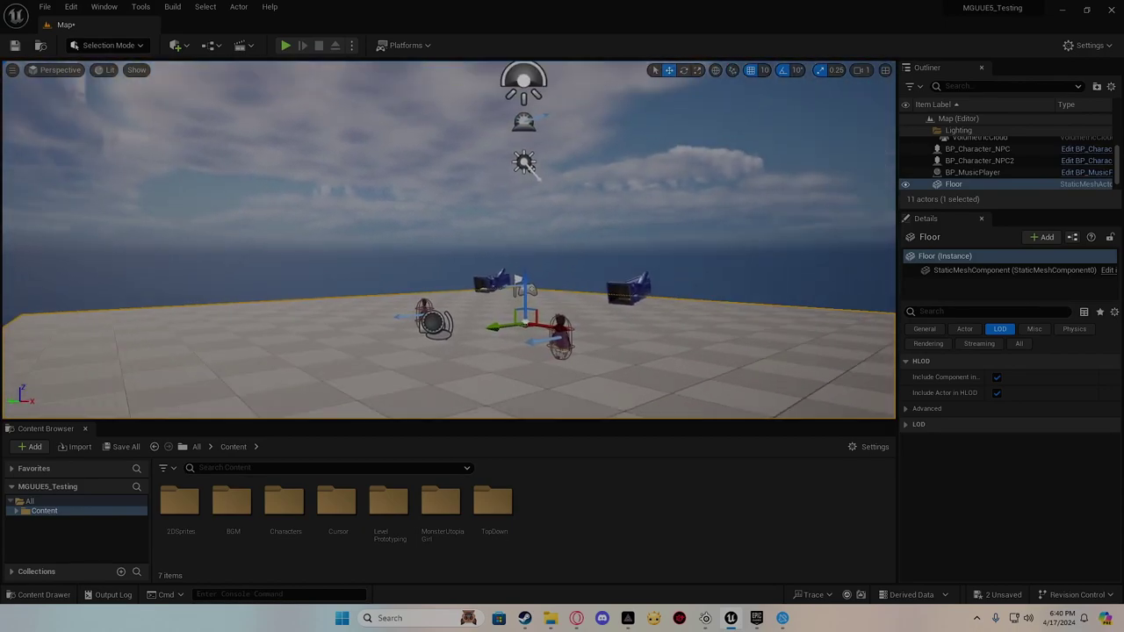
pyautogui.click(289, 46)
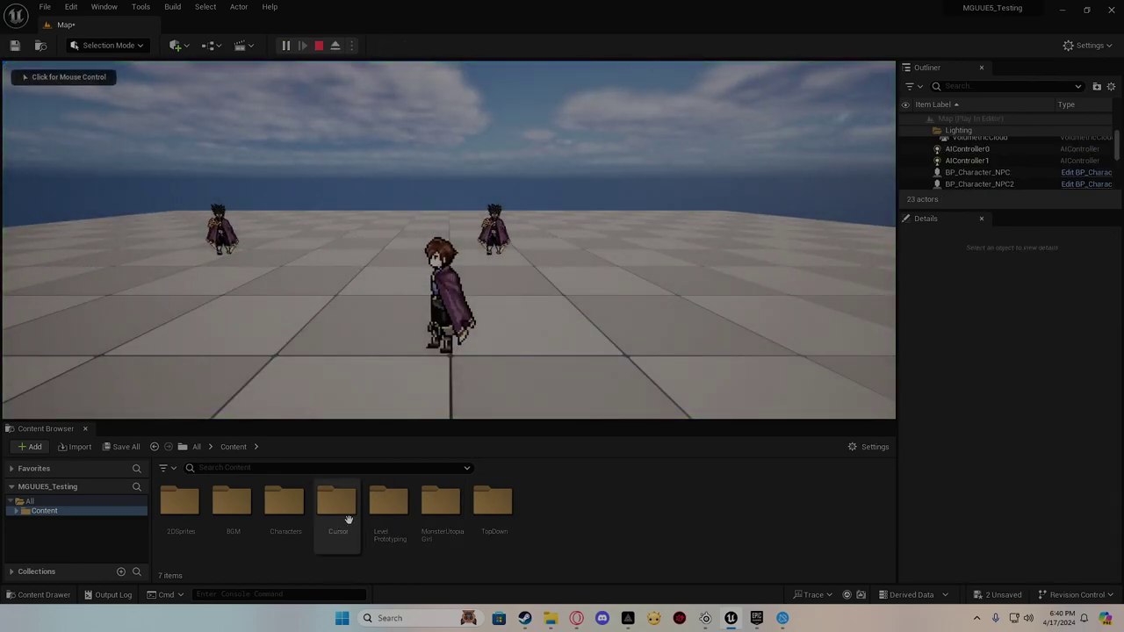
# Talk through both NPCs' dialogue lines to the closing Bye, then stop the play session.
pyautogui.click(500, 207)
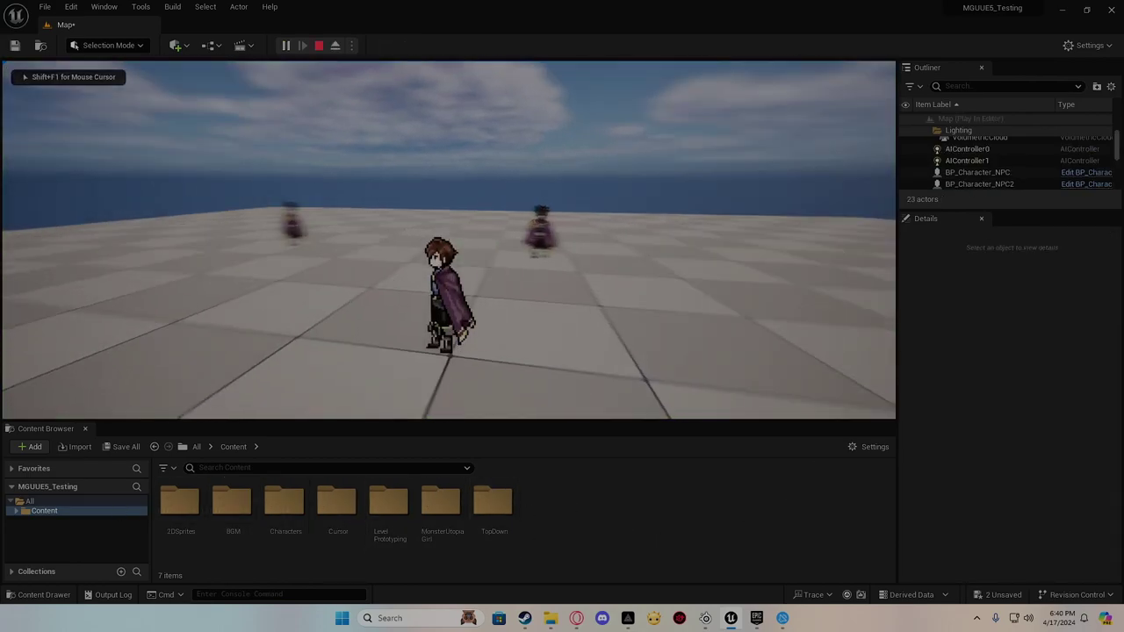
pyautogui.press('w')
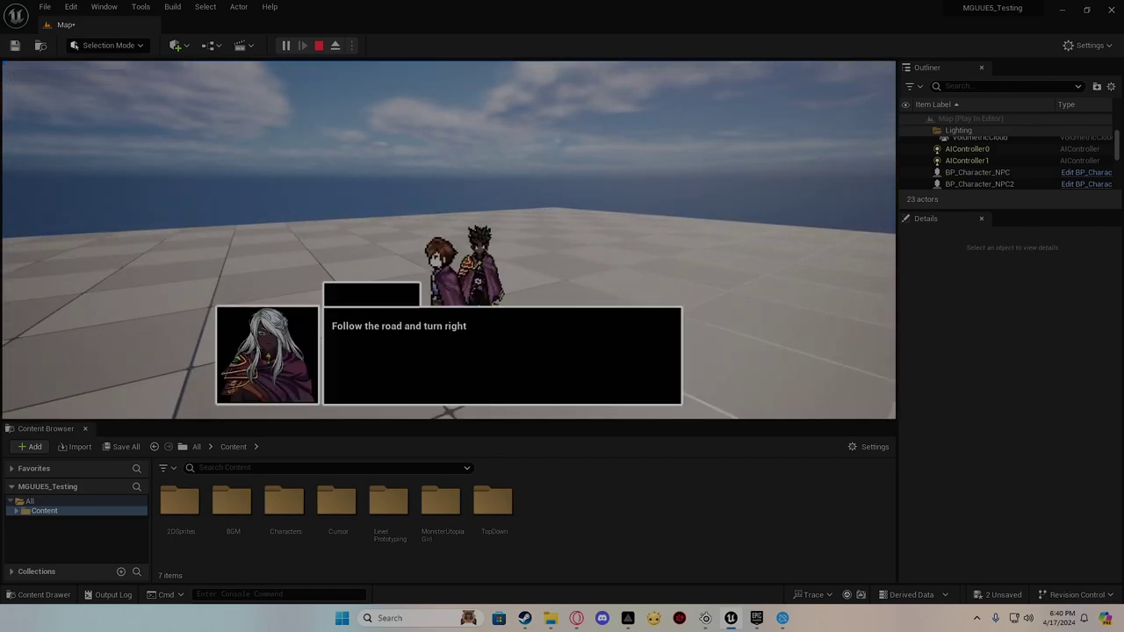
pyautogui.press('w')
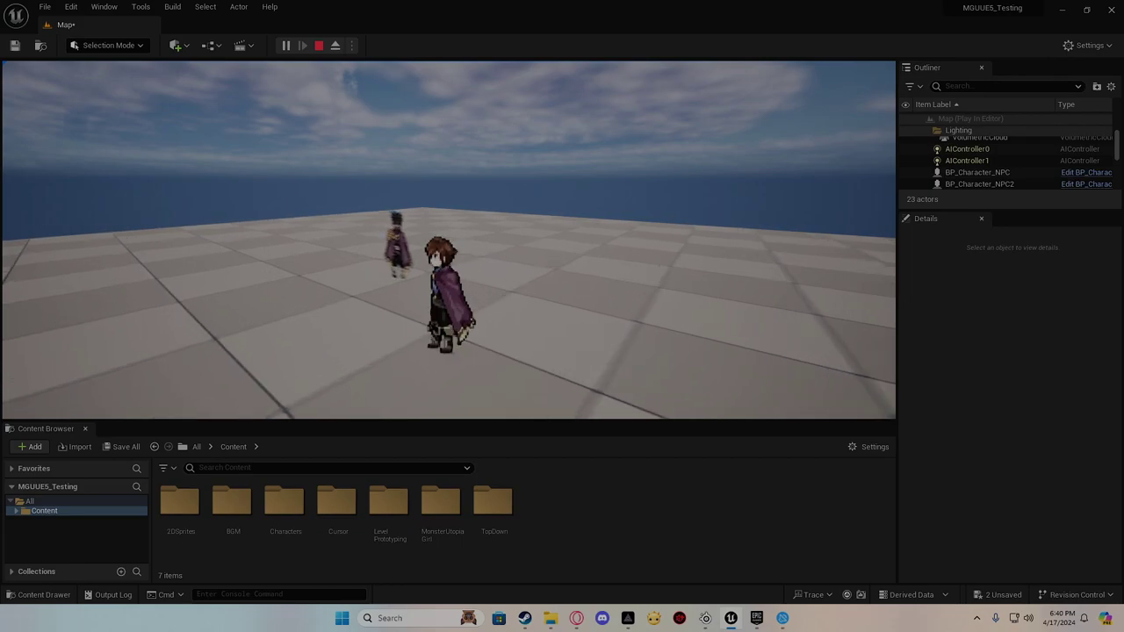
pyautogui.press('w')
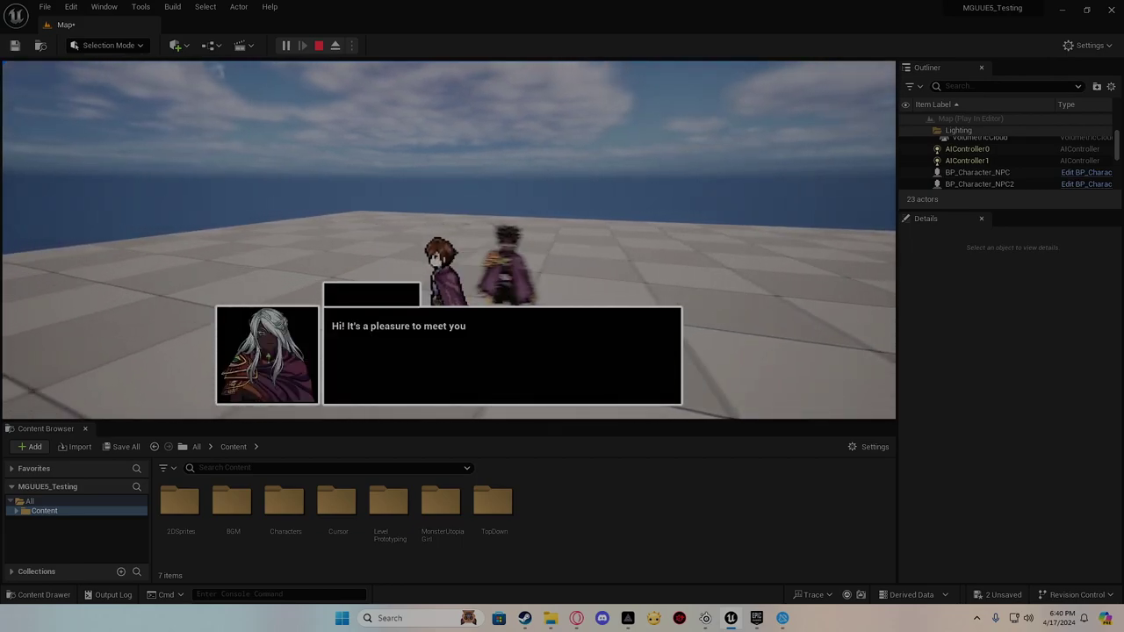
pyautogui.press('w')
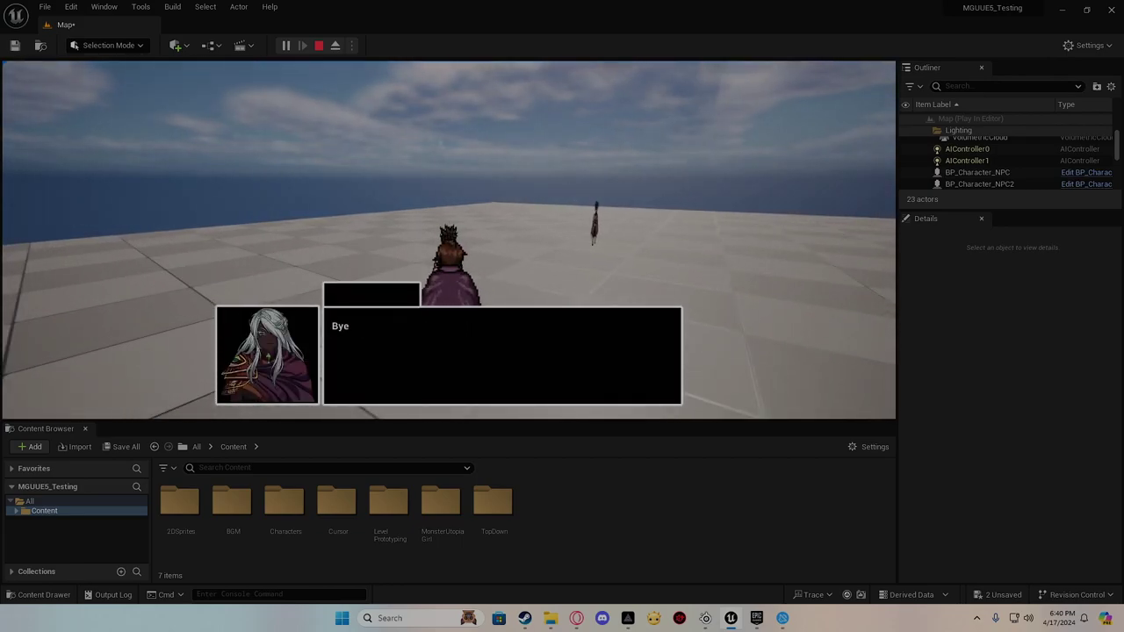
pyautogui.press('w')
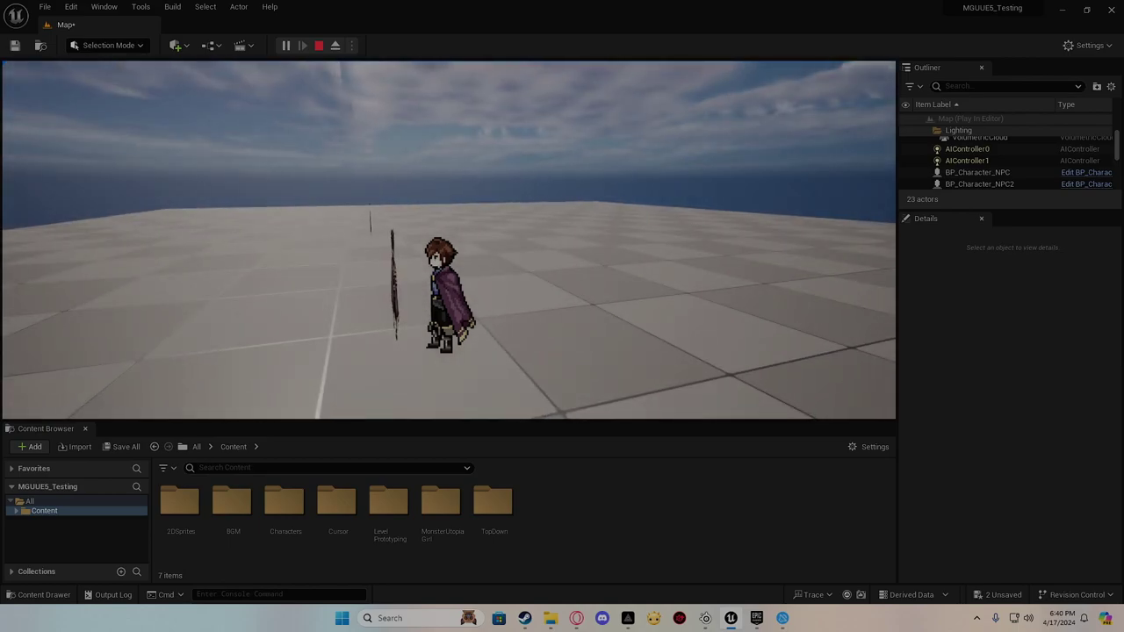
pyautogui.press('Escape')
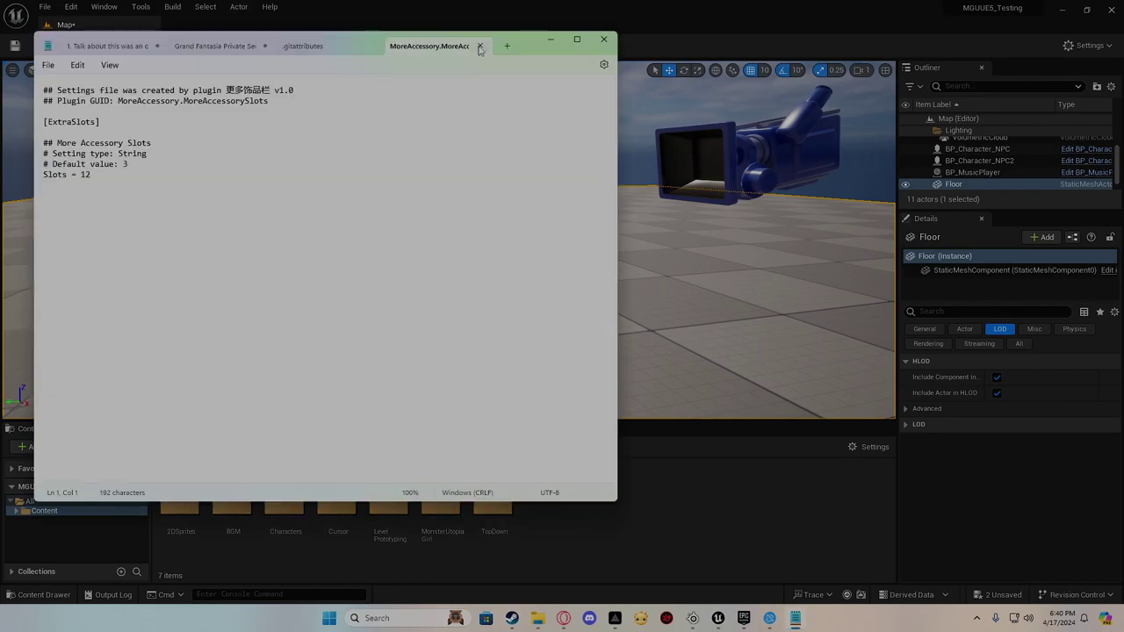
# Move the Notepad window aside, select BP_Character_NPC2 and fly the camera up close to it.
pyautogui.moveTo(537, 52); pyautogui.dragTo(1123, 239)
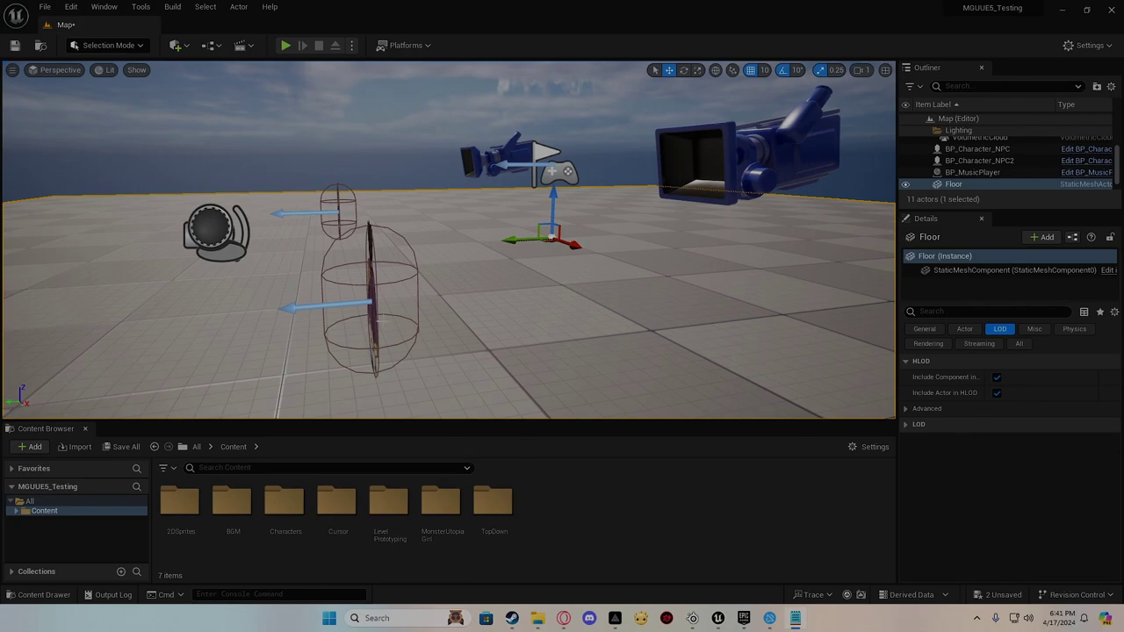
pyautogui.click(372, 312)
pyautogui.moveTo(372, 313); pyautogui.dragTo(492, 263, button='right')
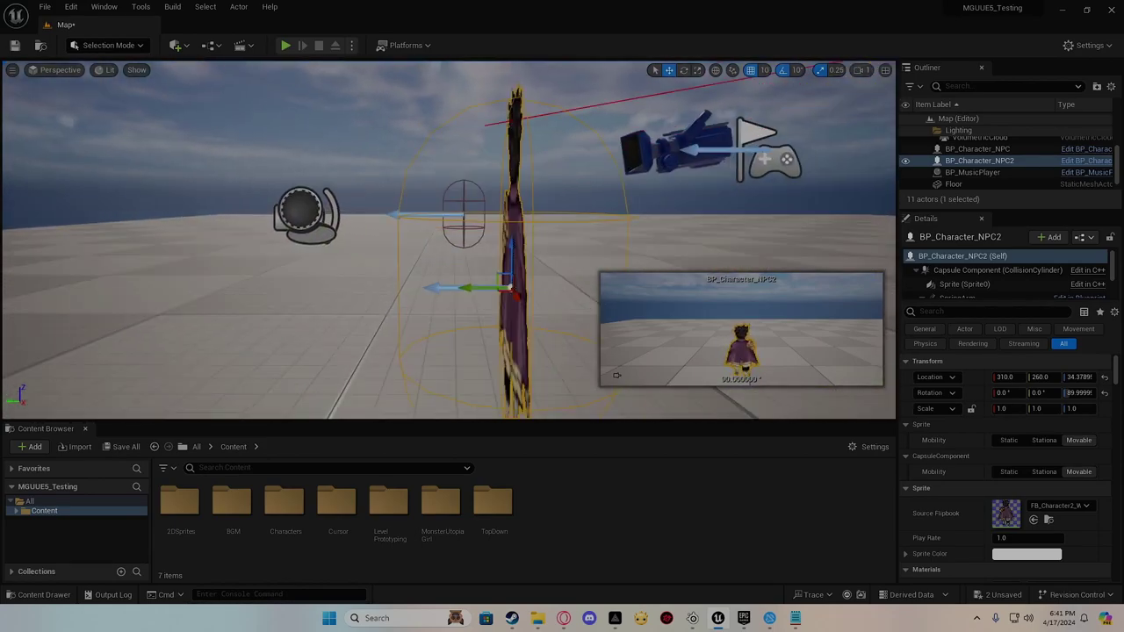
pyautogui.moveTo(492, 263); pyautogui.dragTo(491, 264, button='right')
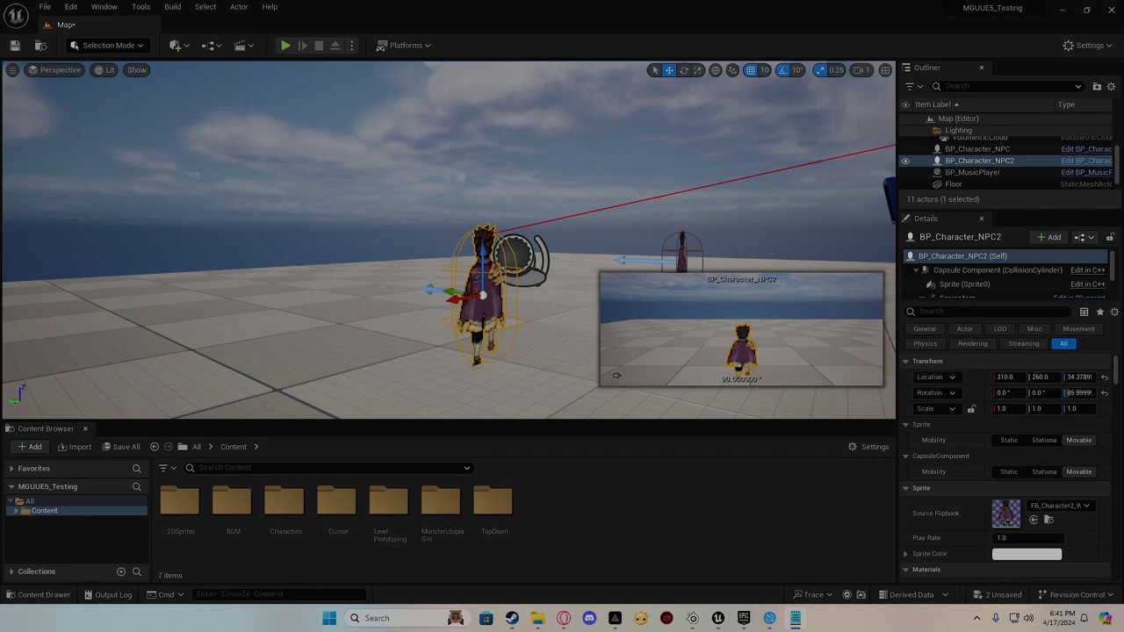
# Scroll BP_Character_NPC2's Details to its BP_DialogueComponent, fly back over the floor, and deselect it.
pyautogui.scroll(-3, 1009, 285)
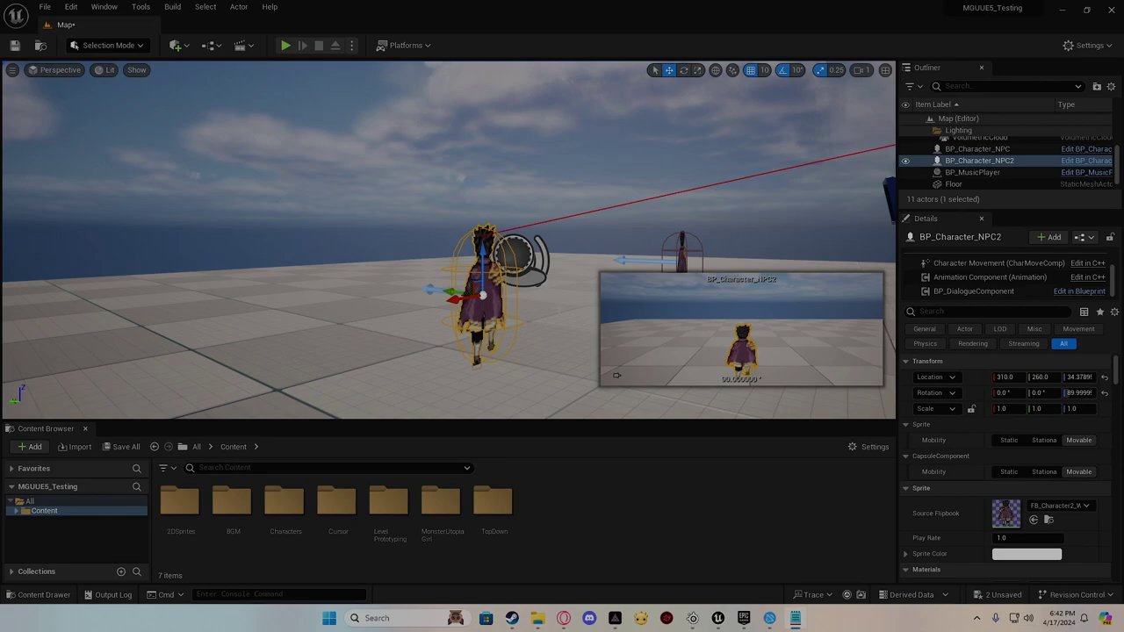
pyautogui.moveTo(312, 70); pyautogui.dragTo(312, 70, button='right')
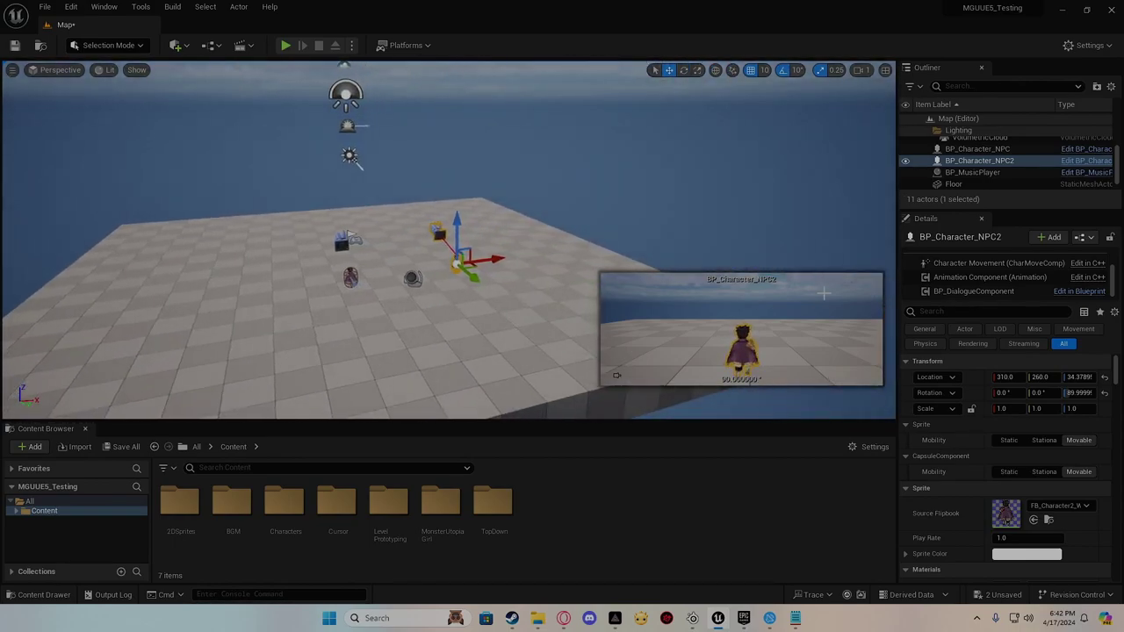
pyautogui.press('Escape')
# Frame the whole checkered floor with both NPCs, then open the calendar and notifications panel.
pyautogui.moveTo(312, 70); pyautogui.dragTo(312, 70, button='right')
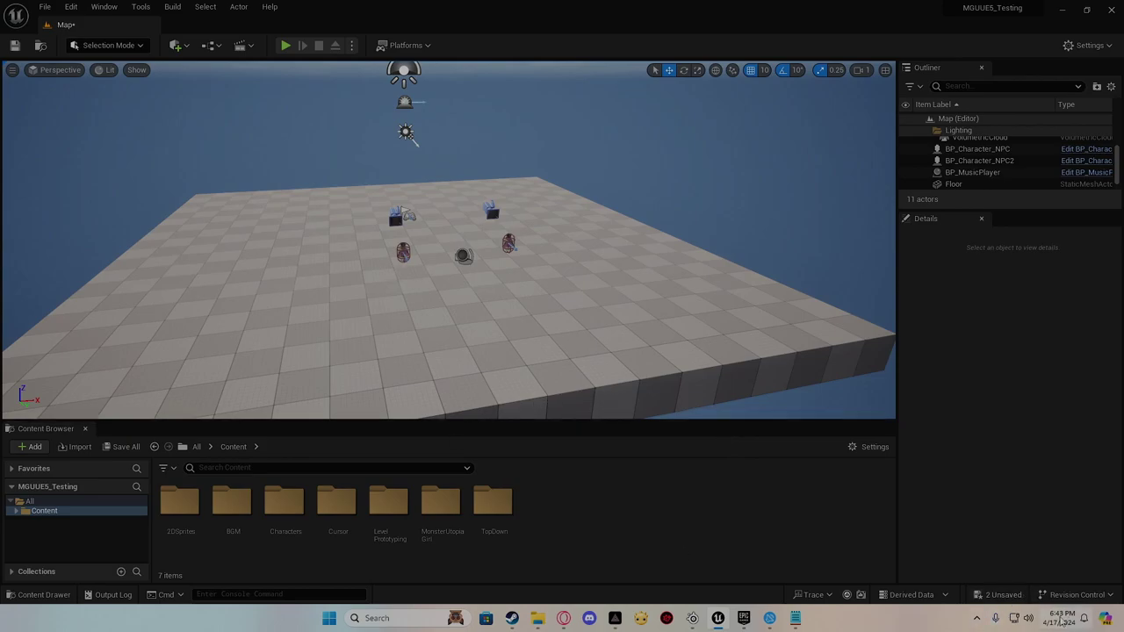
pyautogui.click(1060, 618)
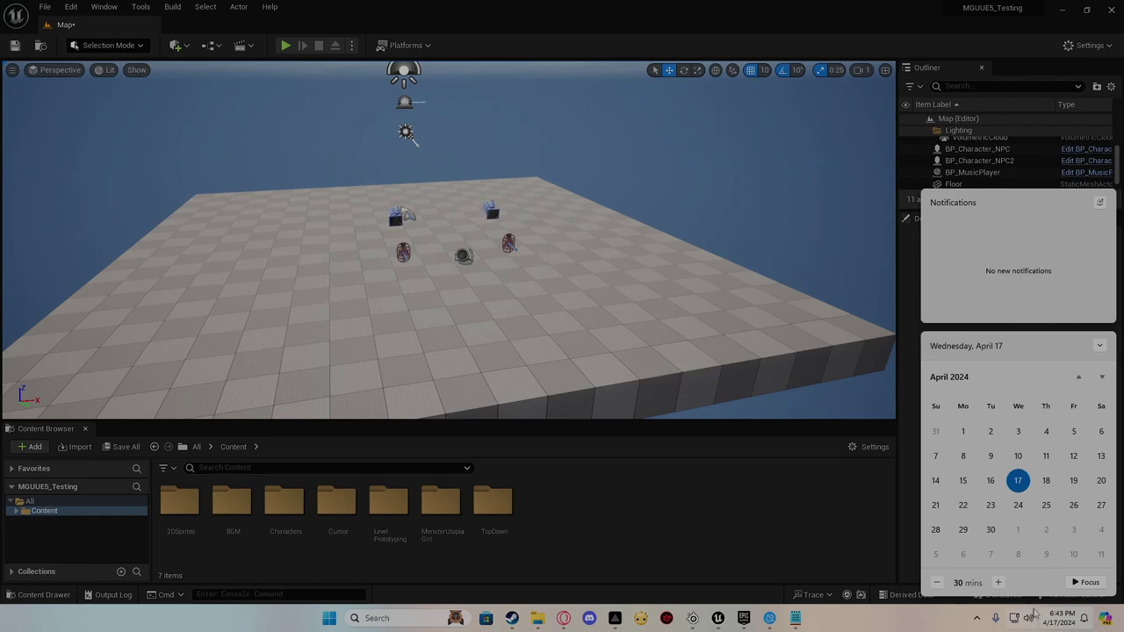
pyautogui.click(1019, 507)
pyautogui.click(1046, 507)
pyautogui.click(1046, 480)
pyautogui.click(1053, 513)
pyautogui.click(1101, 481)
pyautogui.click(936, 516)
pyautogui.click(844, 518)
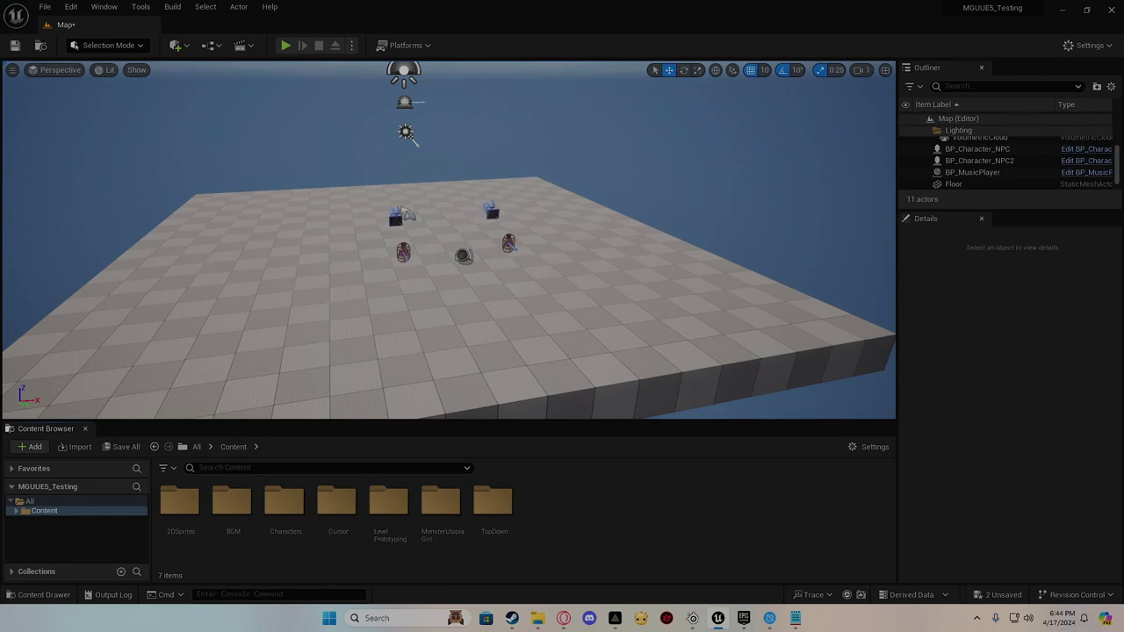
pyautogui.click(286, 44)
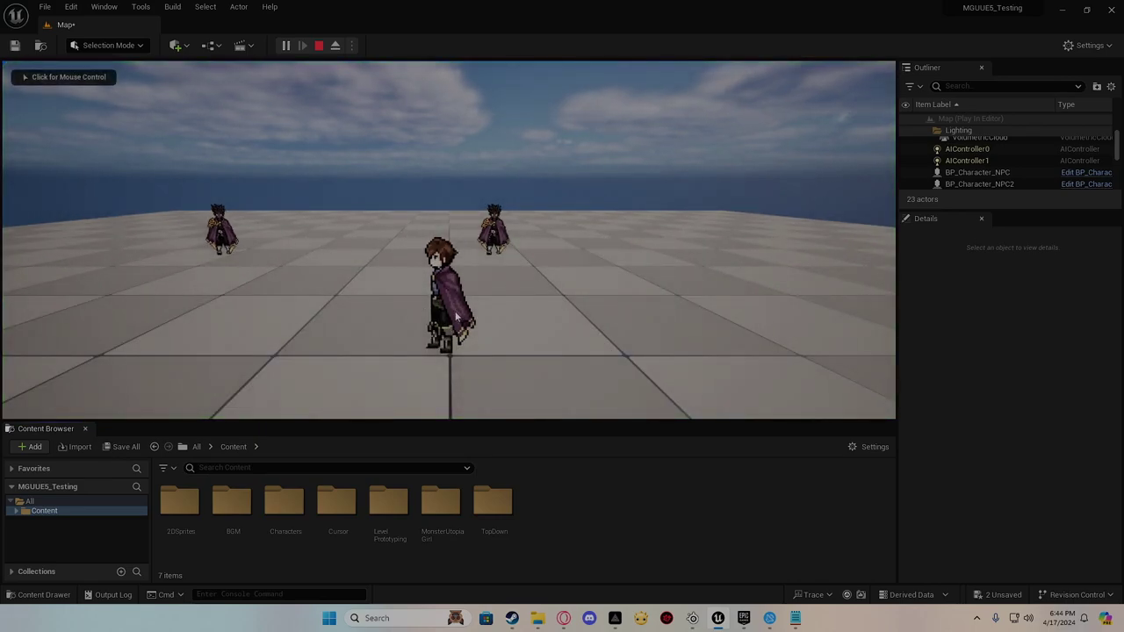
# In the running game, check the music volume option in the pause menu, then resume.
pyautogui.click(455, 318)
pyautogui.press('p')
pyautogui.click(82, 204)
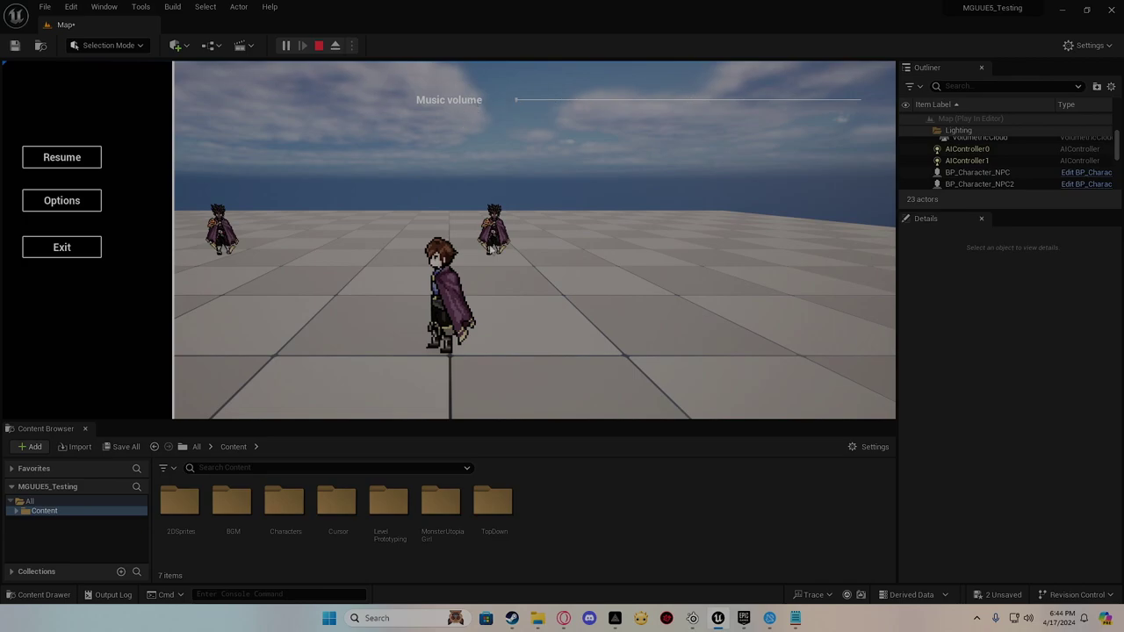
pyautogui.click(83, 162)
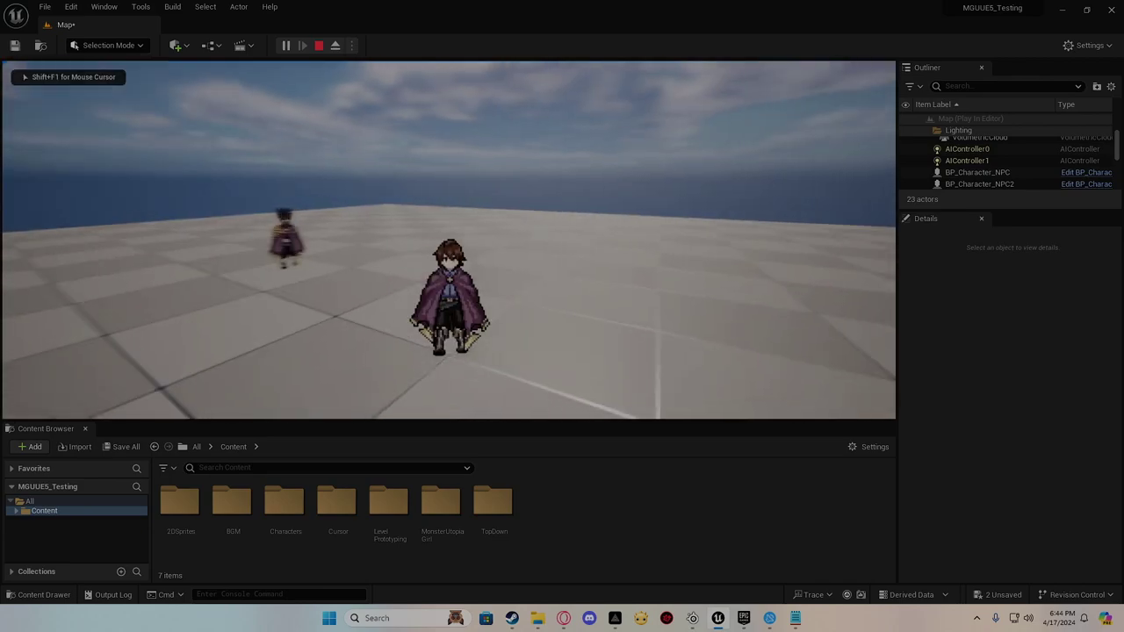
# Walk the character forward, left and right around the floor with WASD.
pyautogui.press('w')
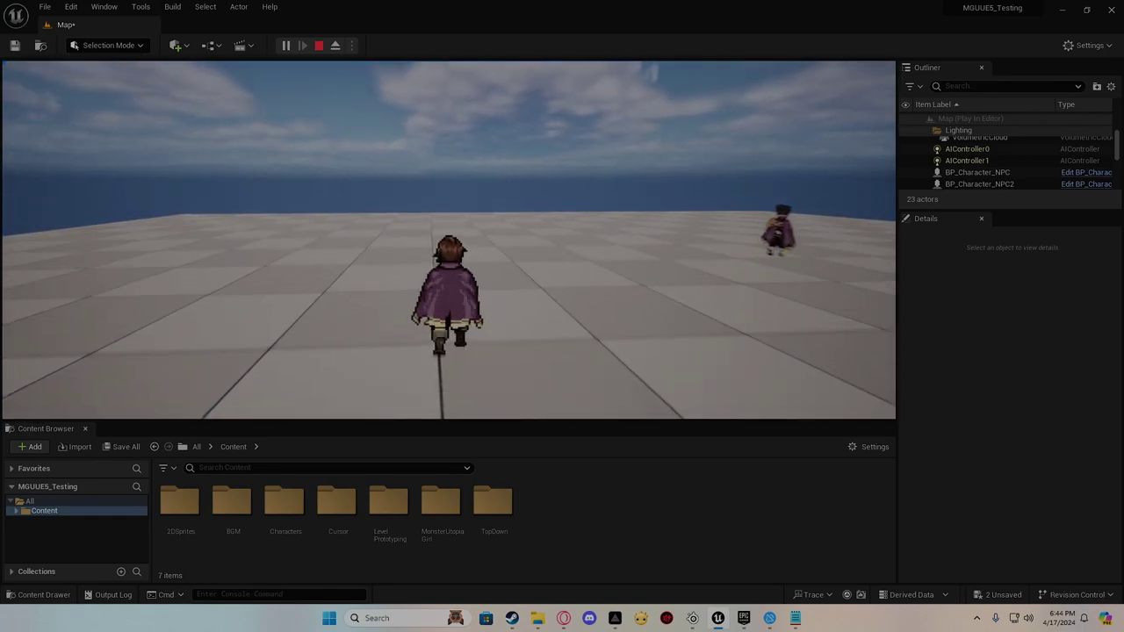
pyautogui.press('a')
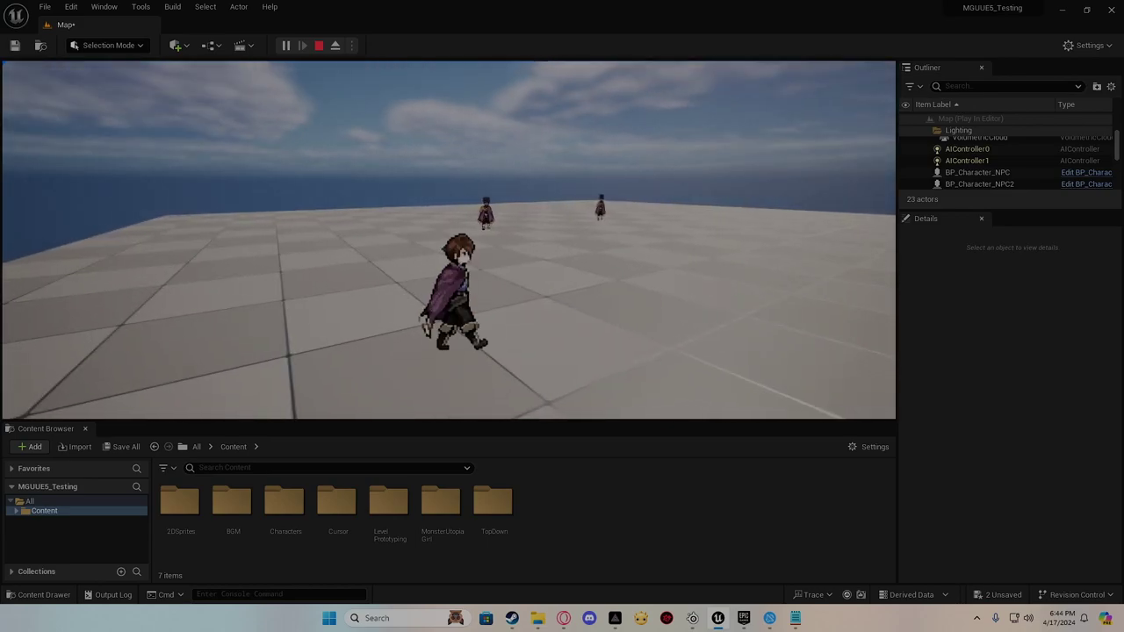
pyautogui.press('w')
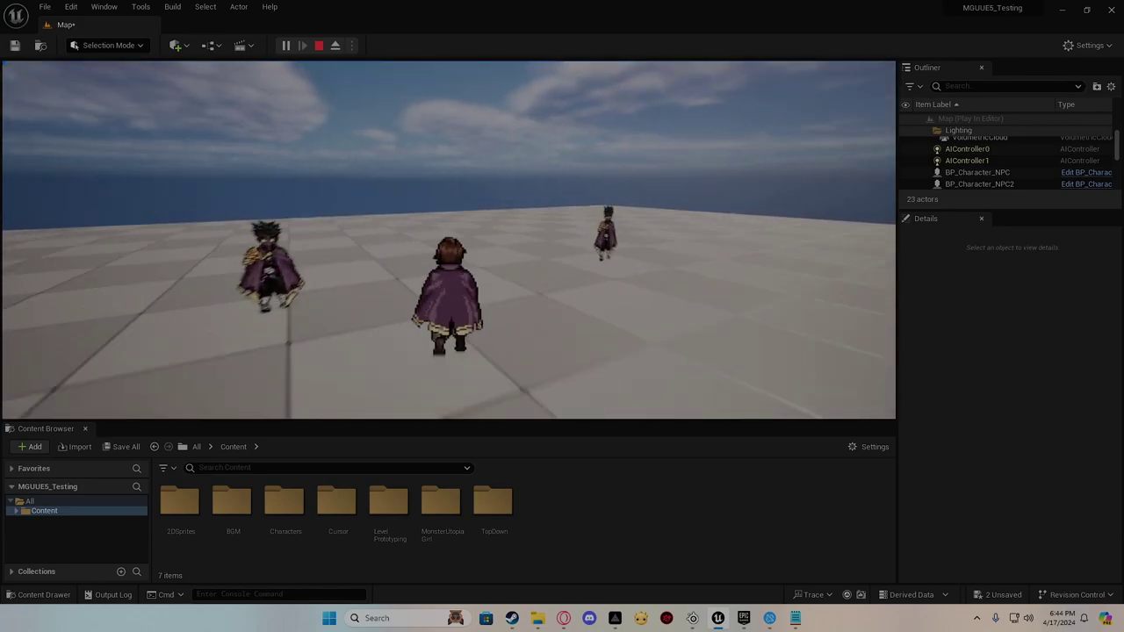
pyautogui.press('d')
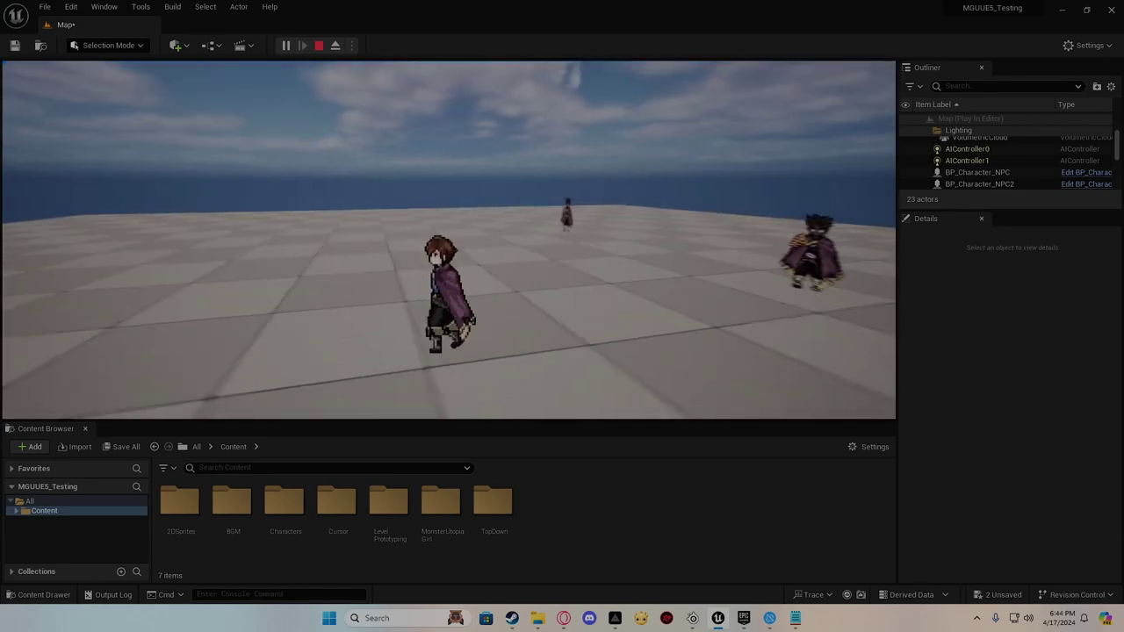
pyautogui.press('w')
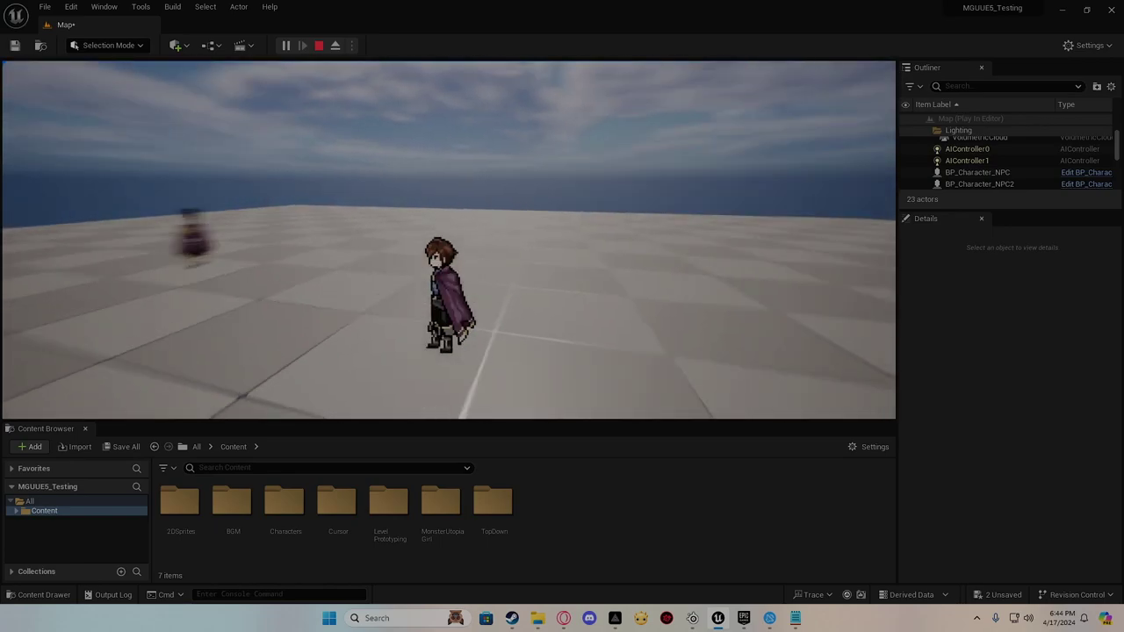
pyautogui.press('w')
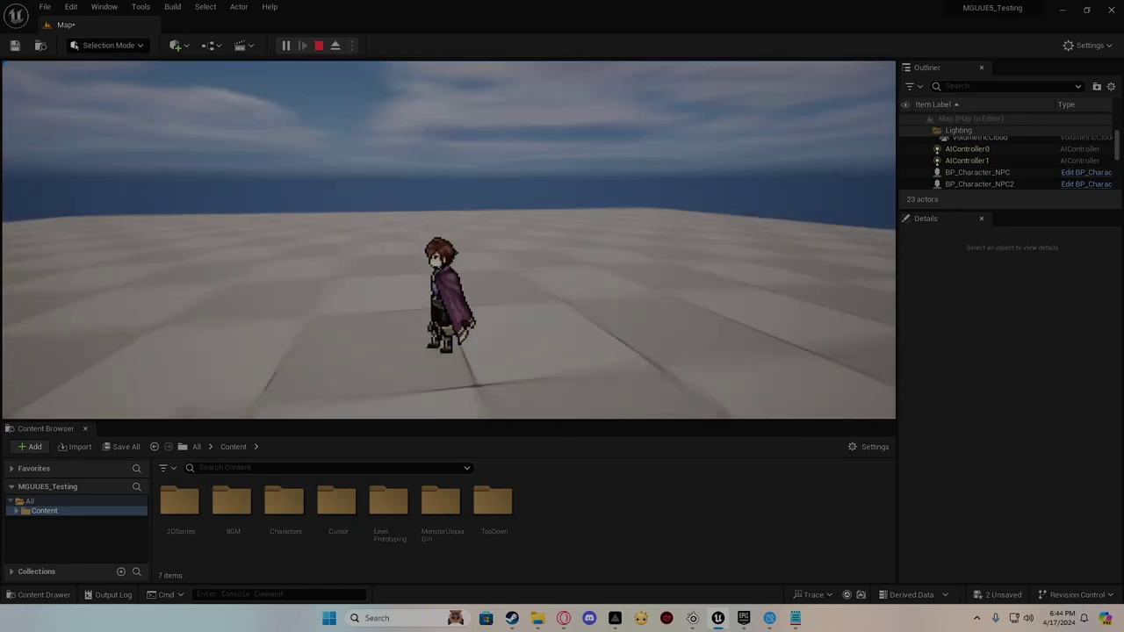
pyautogui.press('w')
pyautogui.press('a')
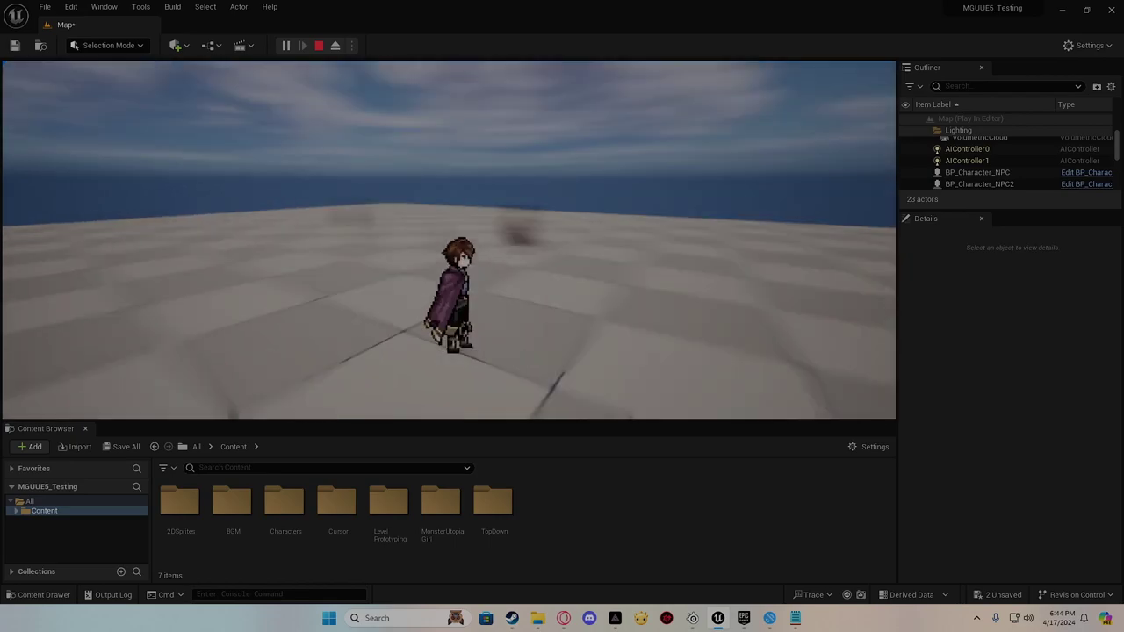
# Walk the character up beside an NPC and past it to the right.
pyautogui.press('s')
pyautogui.press('w')
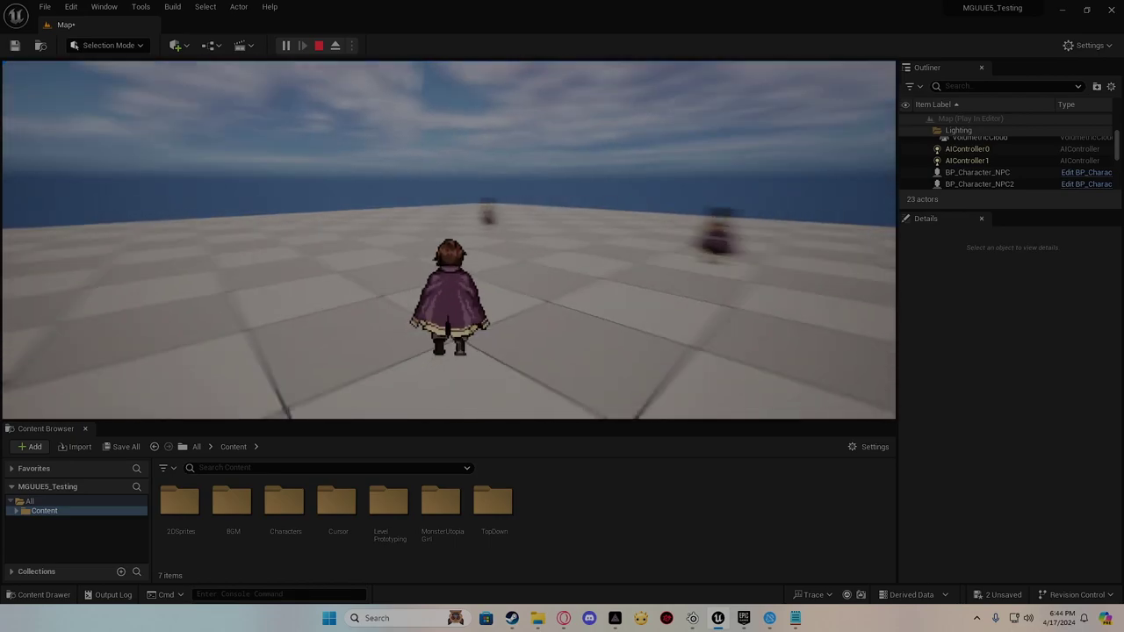
pyautogui.press('w')
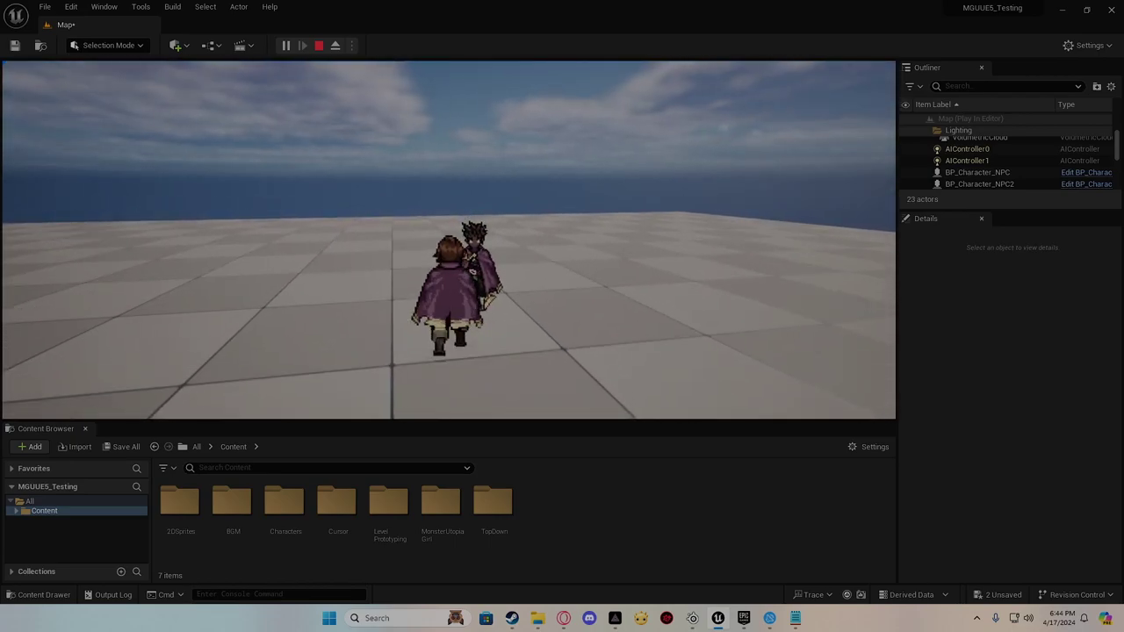
pyautogui.press('s')
pyautogui.press('d')
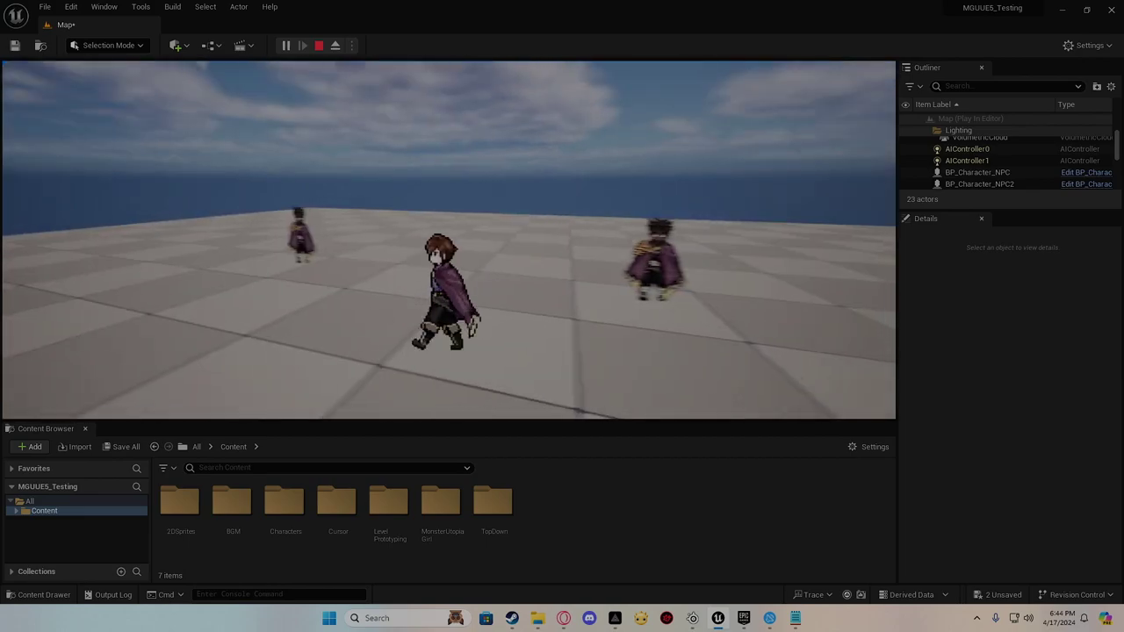
pyautogui.press('w')
pyautogui.press('s')
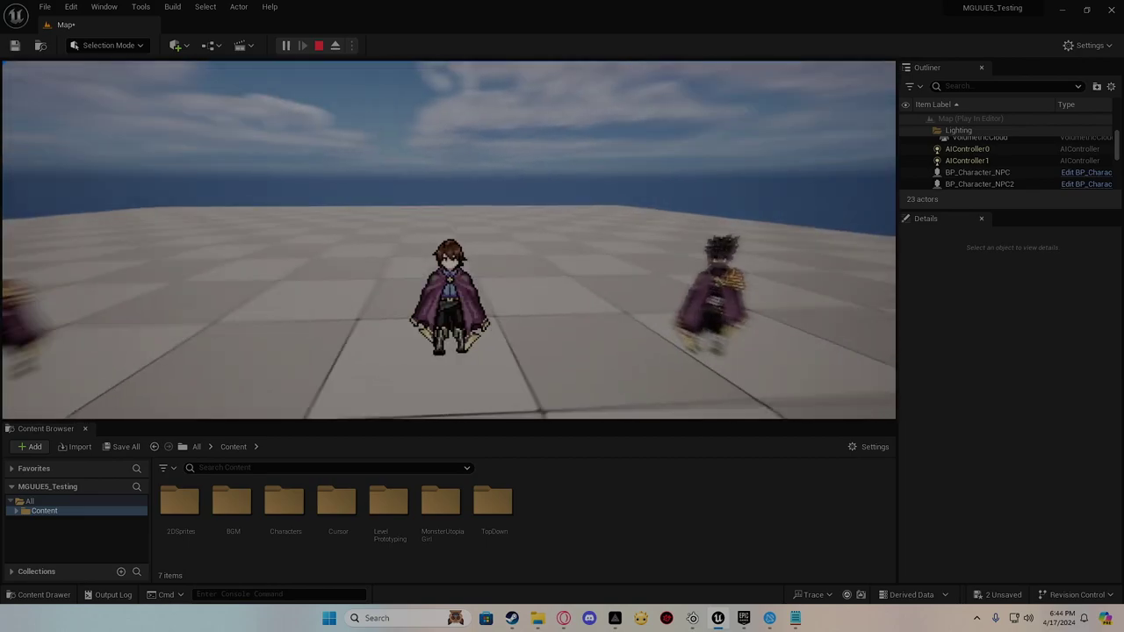
pyautogui.press('w')
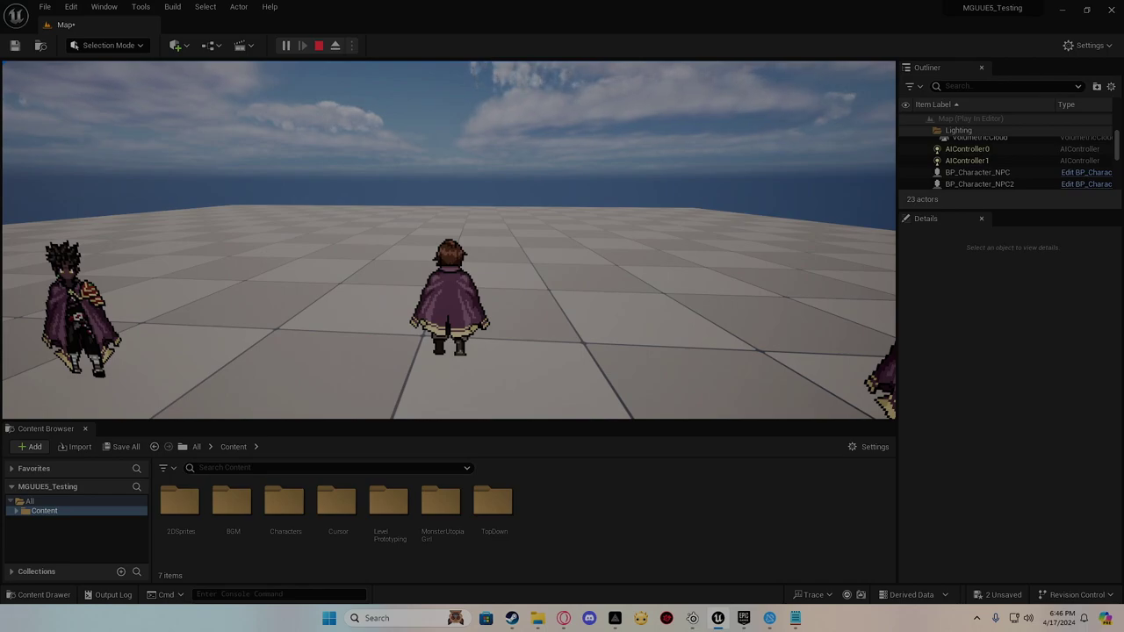
# Free the mouse with Shift+F1, click back into the game, and end the play-test with Escape.
pyautogui.hotkey('shift', 'F1')
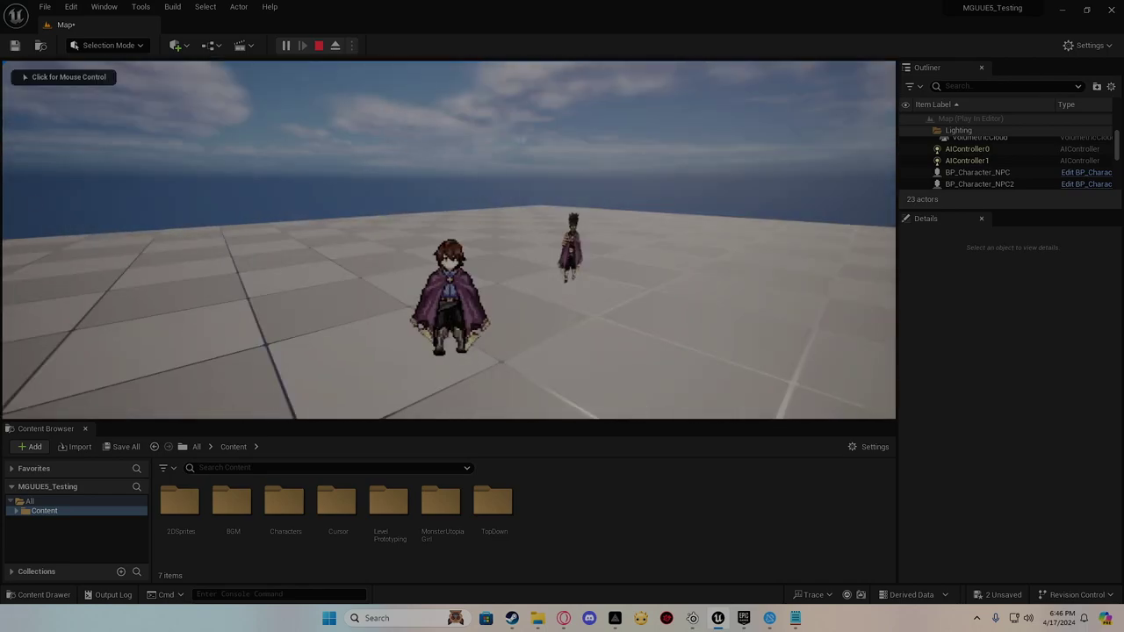
pyautogui.click(84, 294)
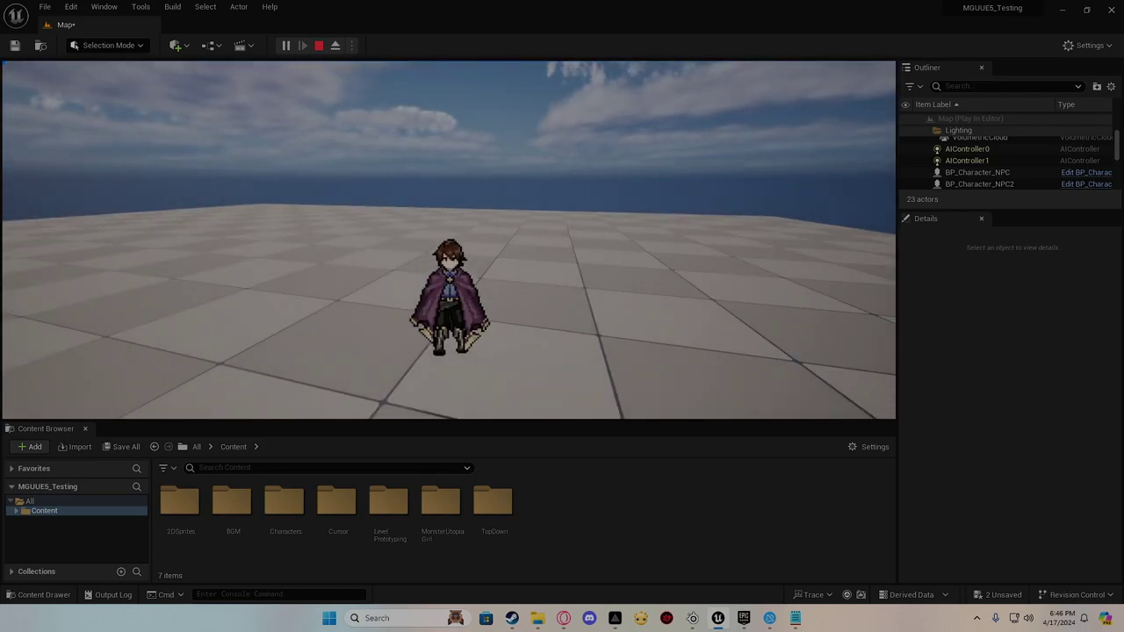
pyautogui.press('Escape')
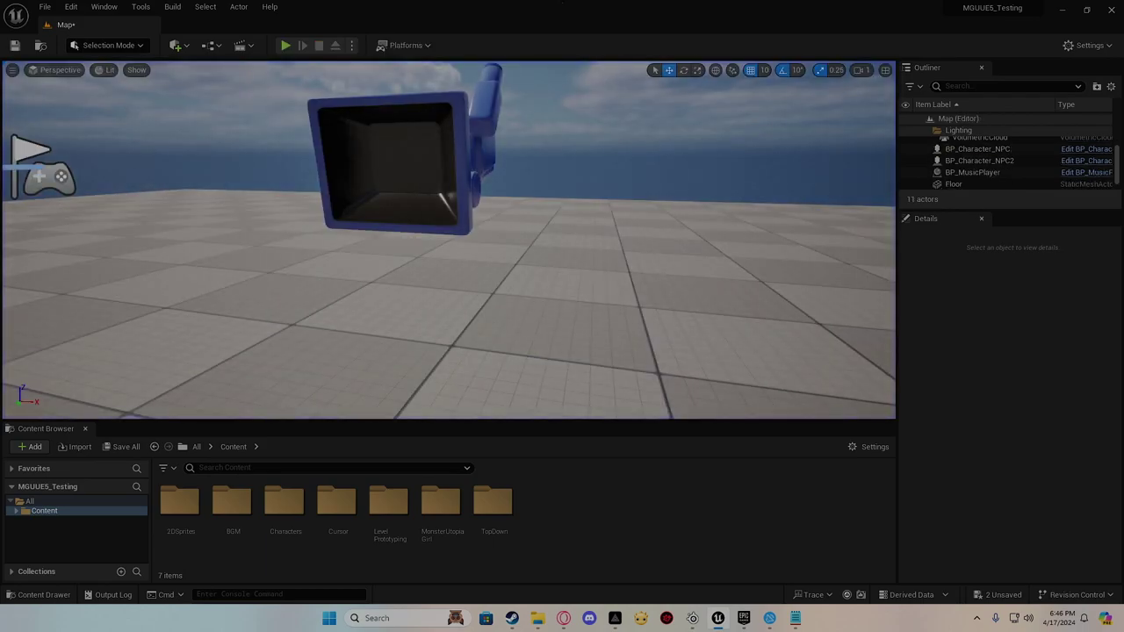